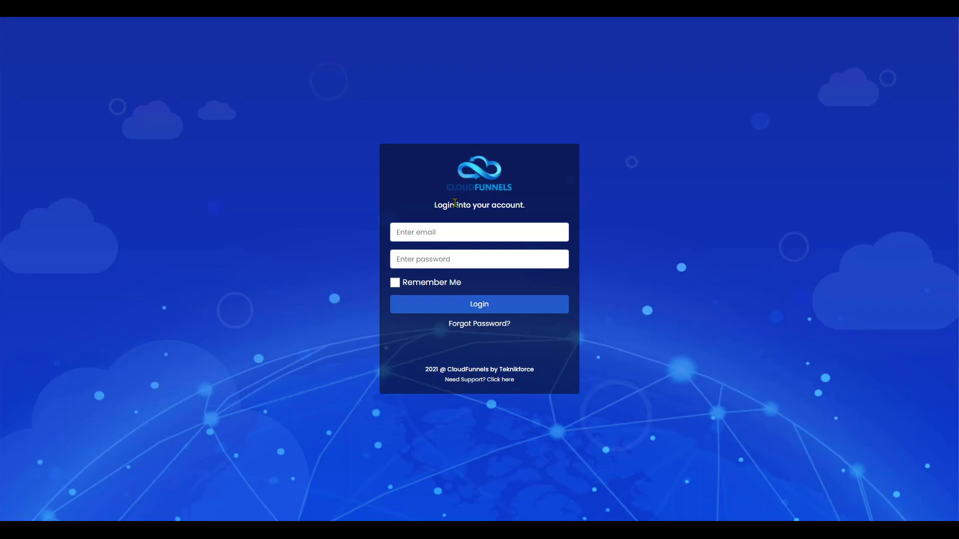
- Log in with the saved account credentials and go to the Plugins page
left_click(444, 233)
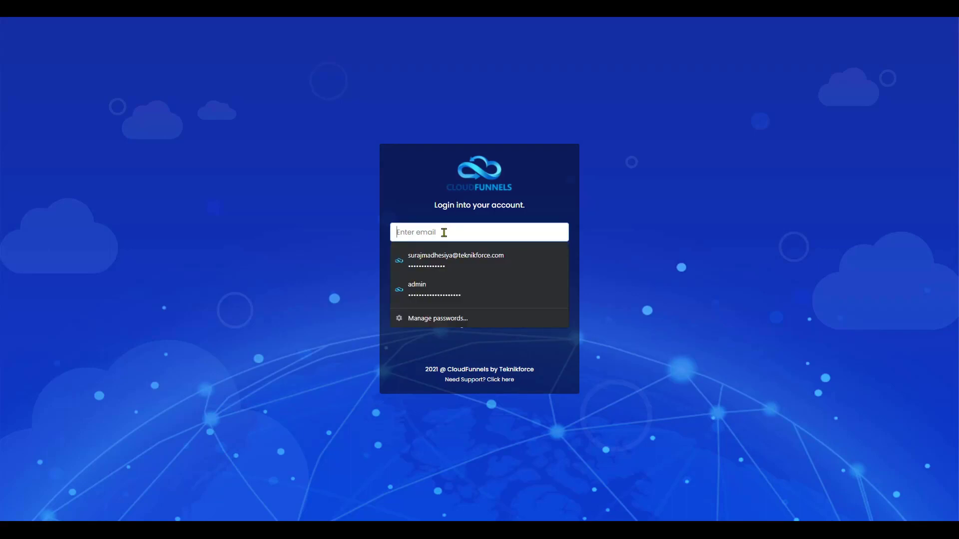
left_click(446, 256)
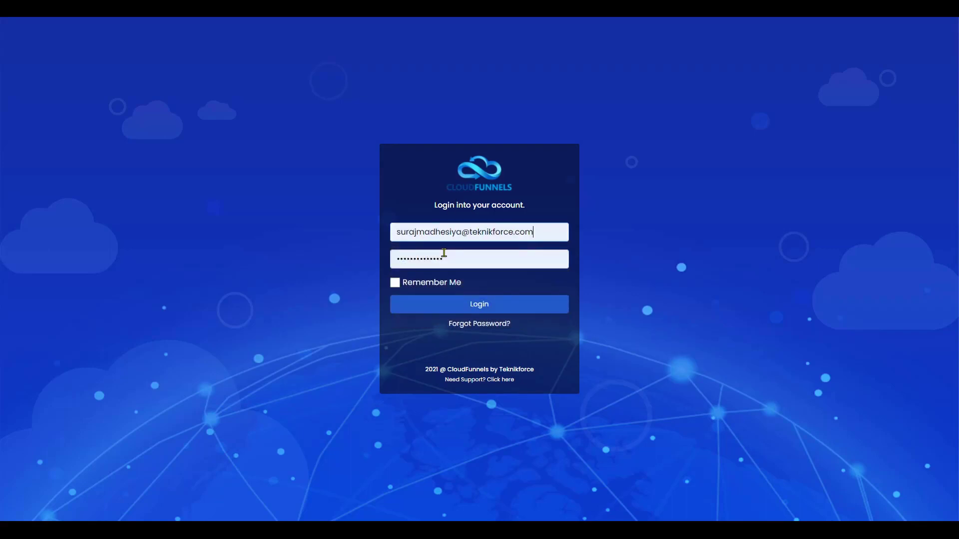
left_click(470, 303)
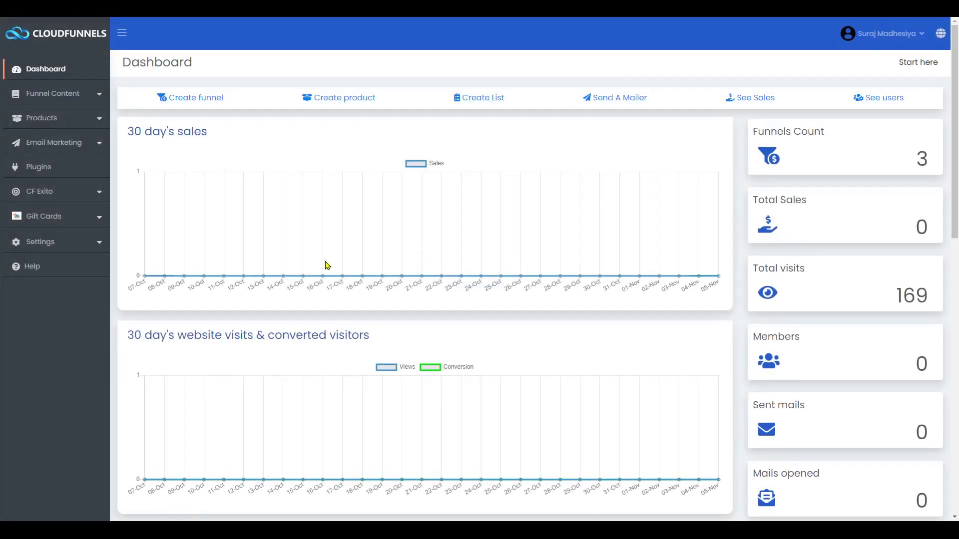
left_click(37, 168)
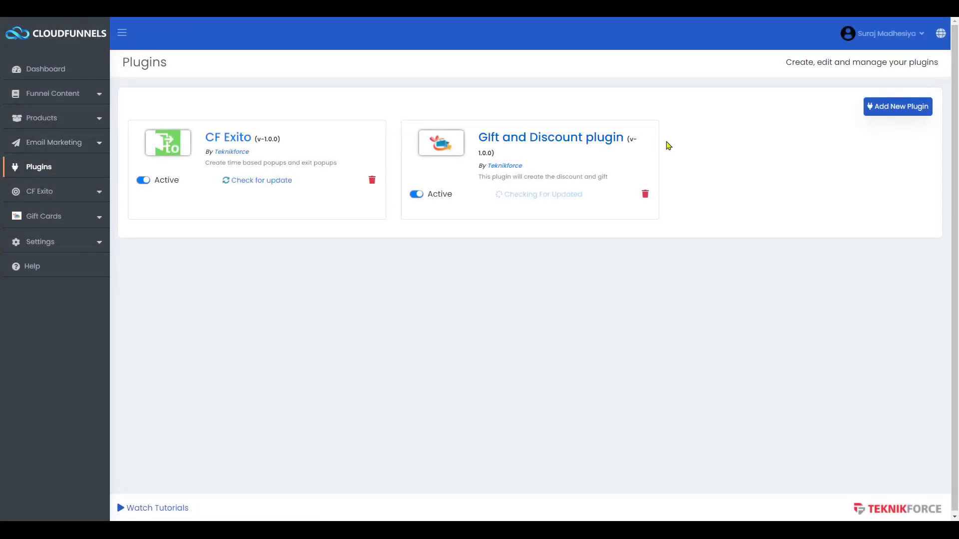
- Start adding a new plugin from the CloudFunnels Marketplace
left_click(889, 111)
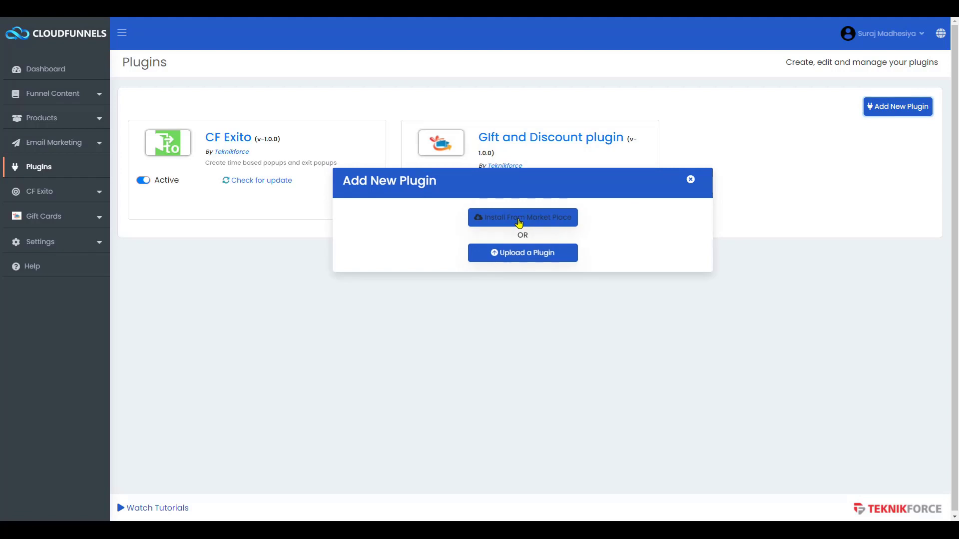
left_click(518, 223)
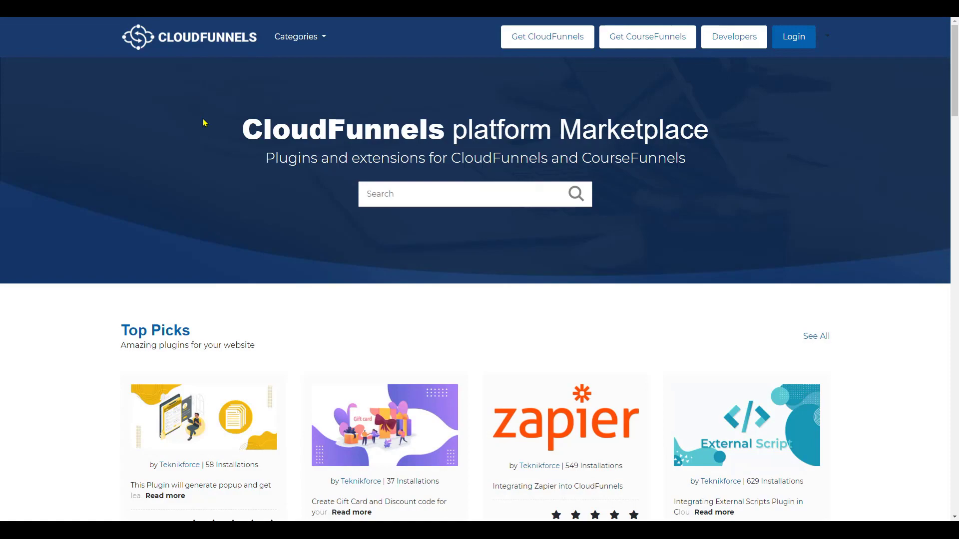
scroll(280, 277, "down", 5)
scroll(280, 278, "down", 10)
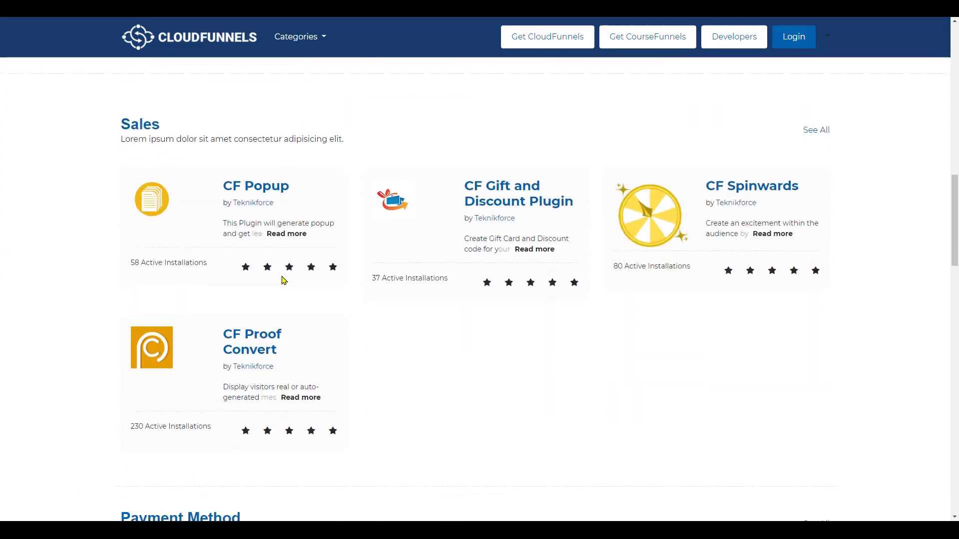
scroll(280, 280, "up", 16)
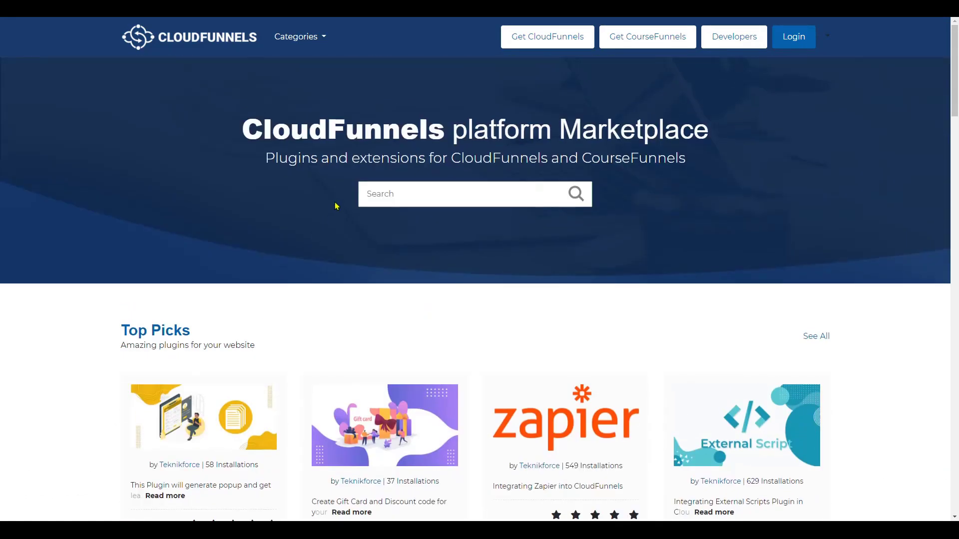
- Search the marketplace for 'popup' and install the CF Popup plugin
left_click(376, 194)
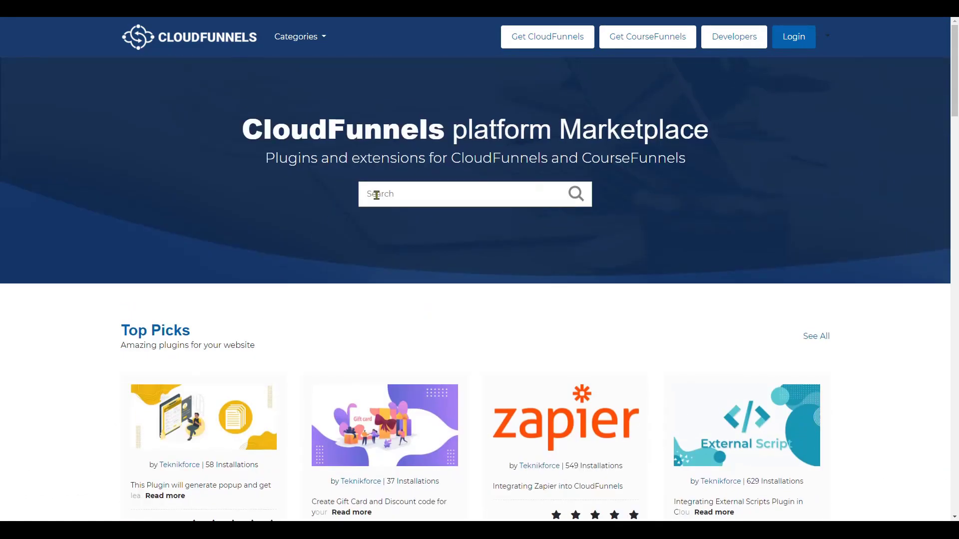
type("popup")
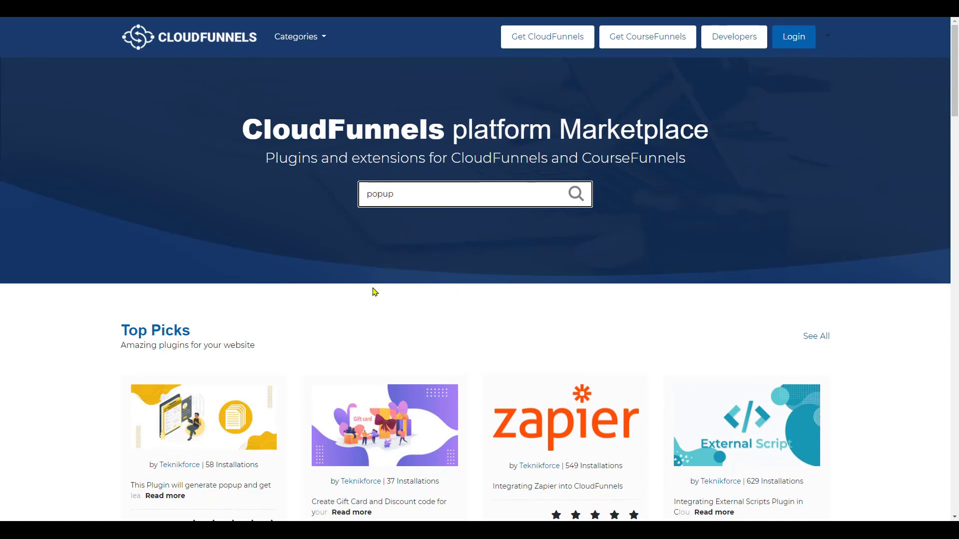
scroll(373, 292, "down", 9)
scroll(373, 292, "up", 9)
left_click(224, 391)
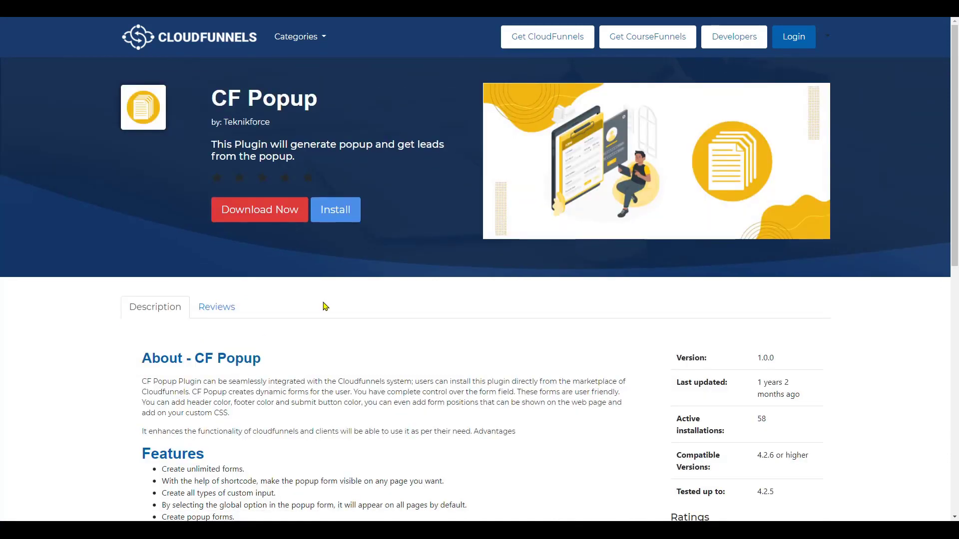
left_click(336, 218)
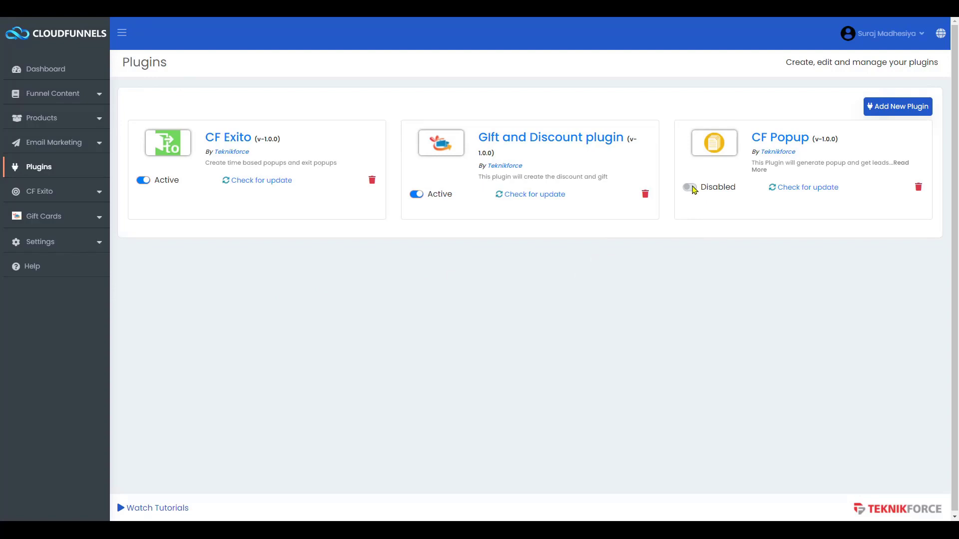
- Switch the CF Popup plugin to Active on the Plugins page
left_click(689, 188)
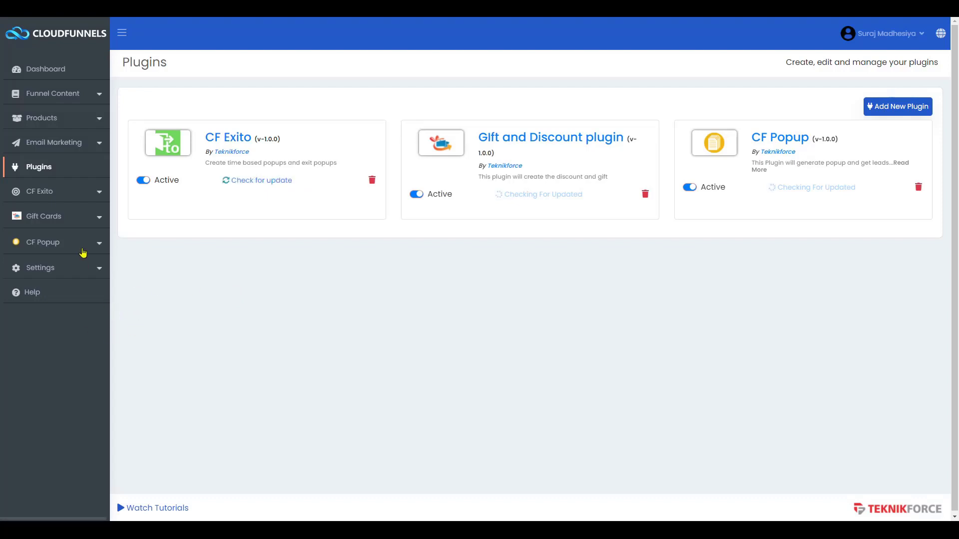
- Open the CF Popup forms list and start a new popup form
left_click(83, 242)
left_click(37, 264)
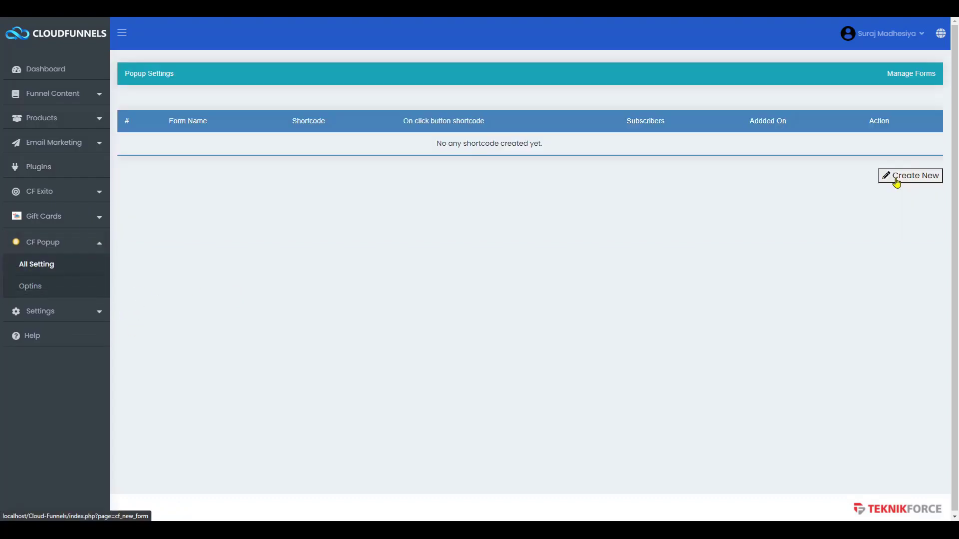
left_click(896, 180)
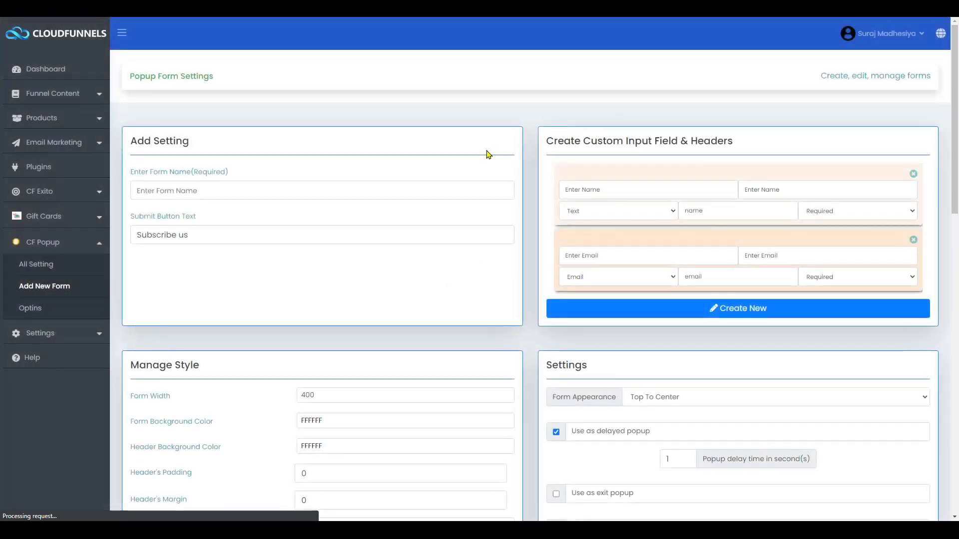
- Name the form 'CF Popup' and change the submit button text to 'Subscribe Me'
left_click(297, 189)
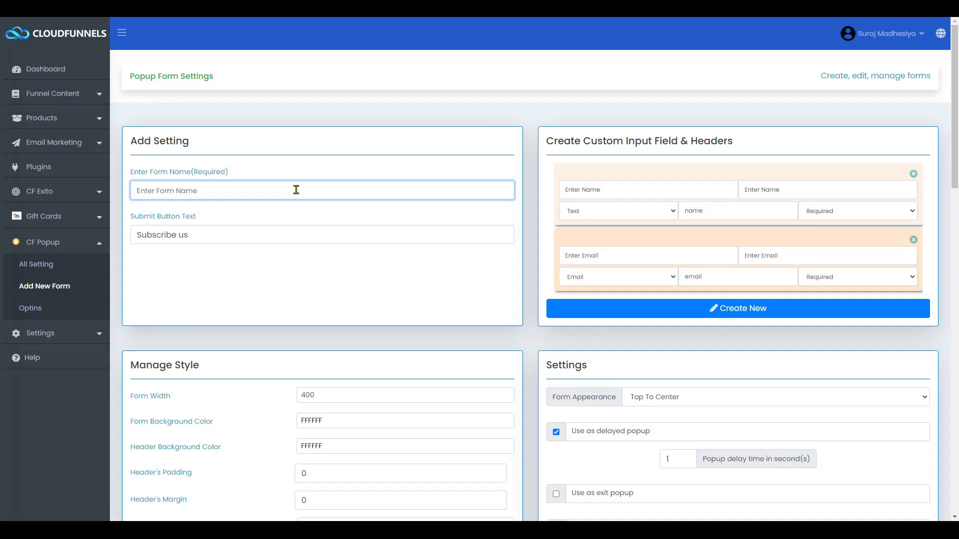
type("CF Popup")
key("Tab")
key("BackSpace")
key("BackSpace")
type("Me")
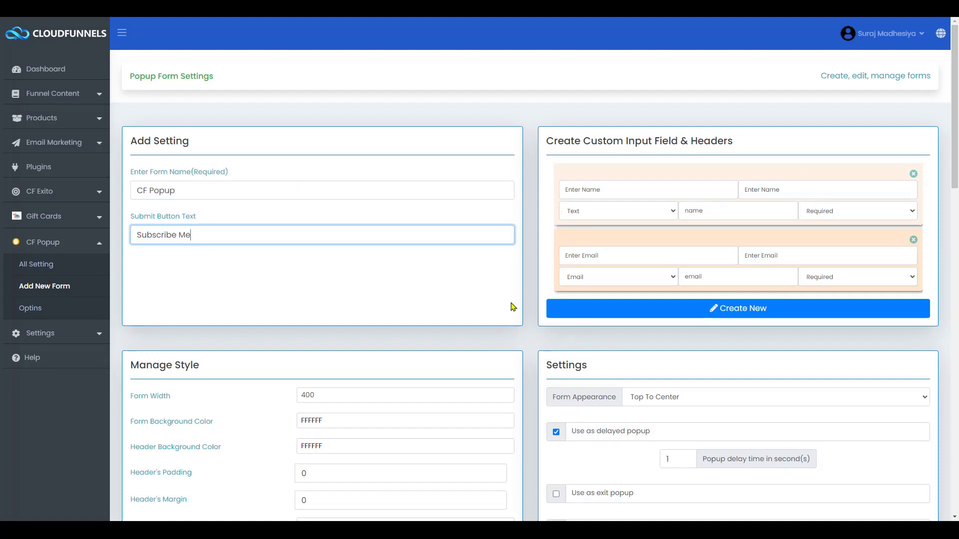
left_click(649, 309)
- Add a third field with placeholder and title 'Enter a contact number'
left_click(744, 315)
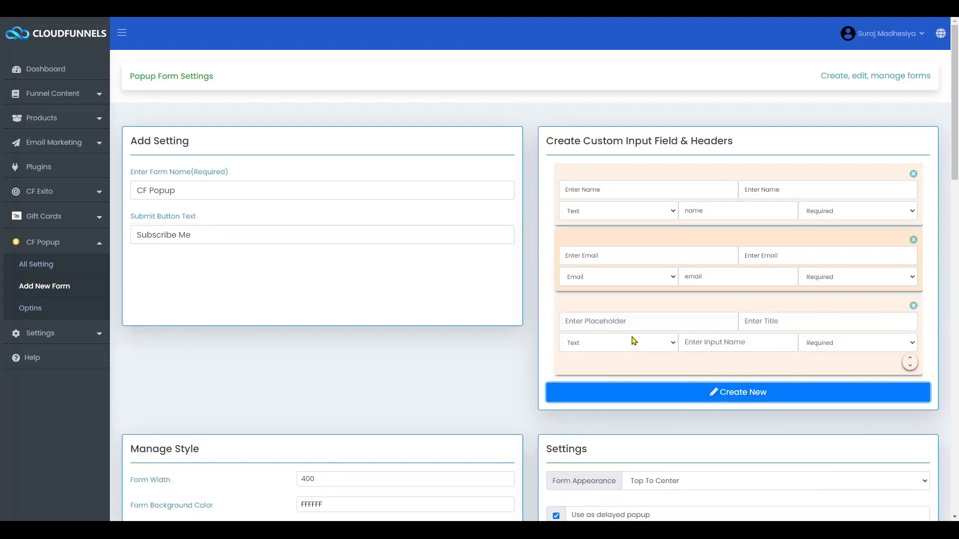
left_click(629, 328)
type("Ent")
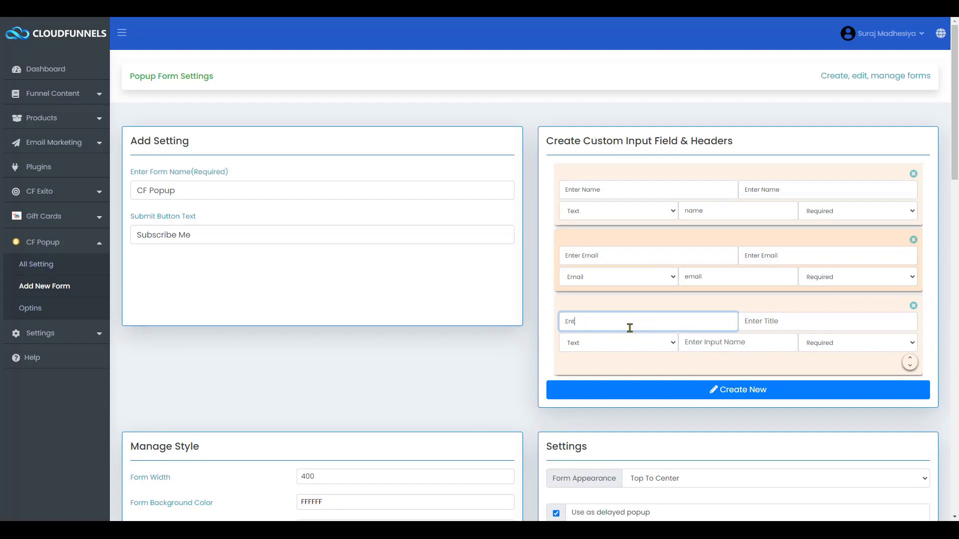
type("er a contact number")
key("ctrl+a")
key("ctrl+c")
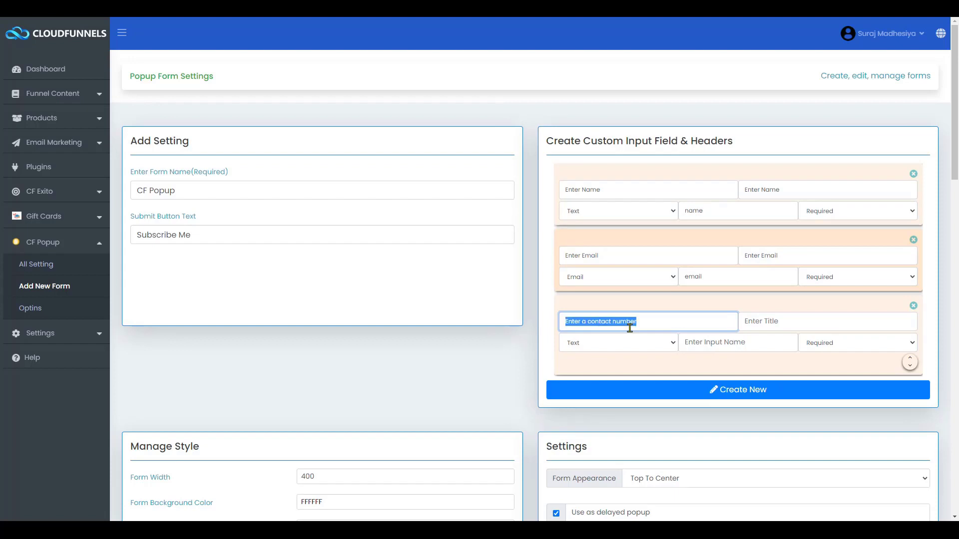
key("Tab")
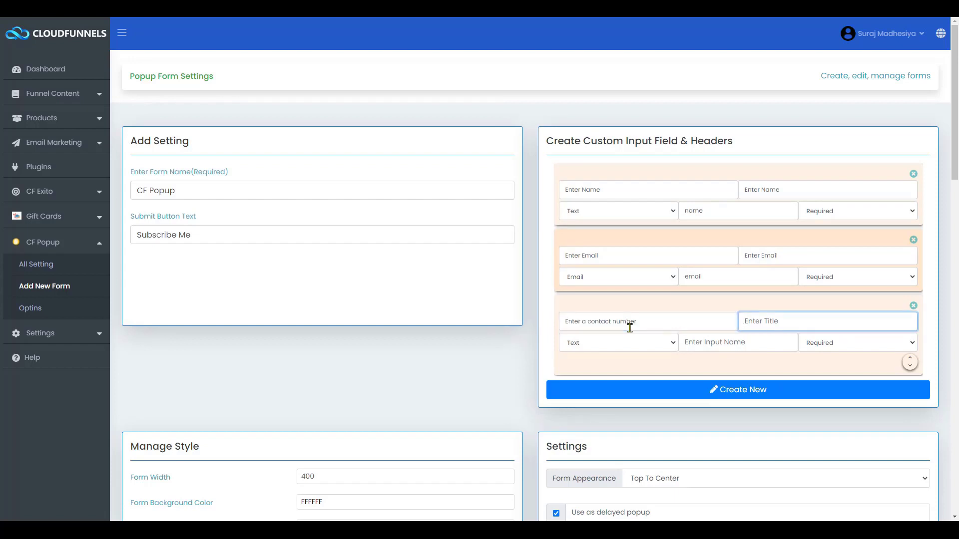
key("ctrl+v")
key("Tab")
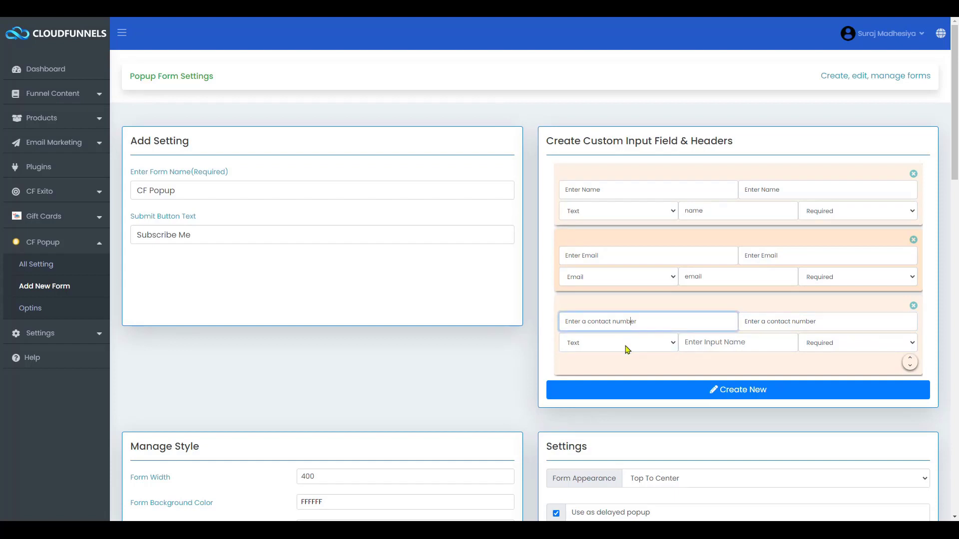
- Keep the field type Text, set input name 'contact_number', and make it Optional
left_click(627, 343)
left_click(627, 349)
left_click(776, 345)
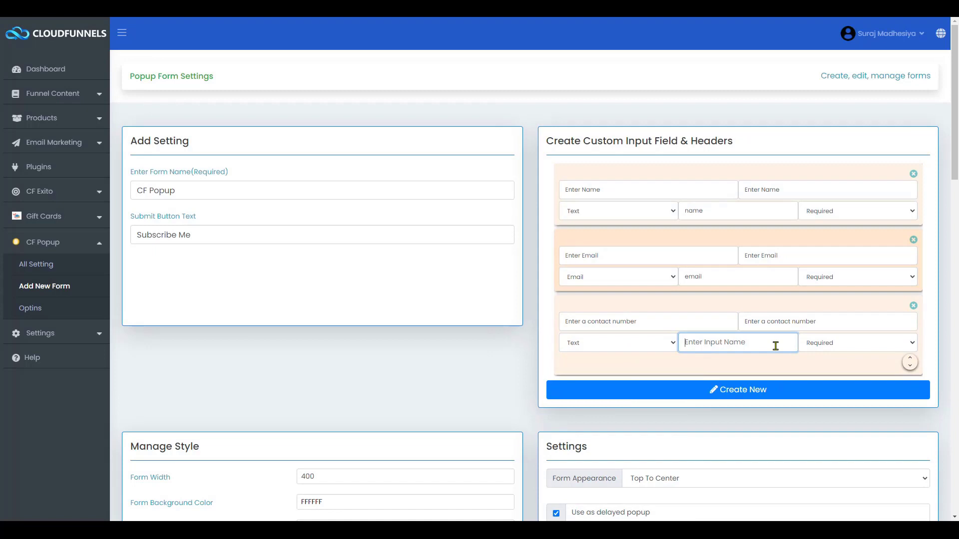
type("contact_number")
left_click(826, 344)
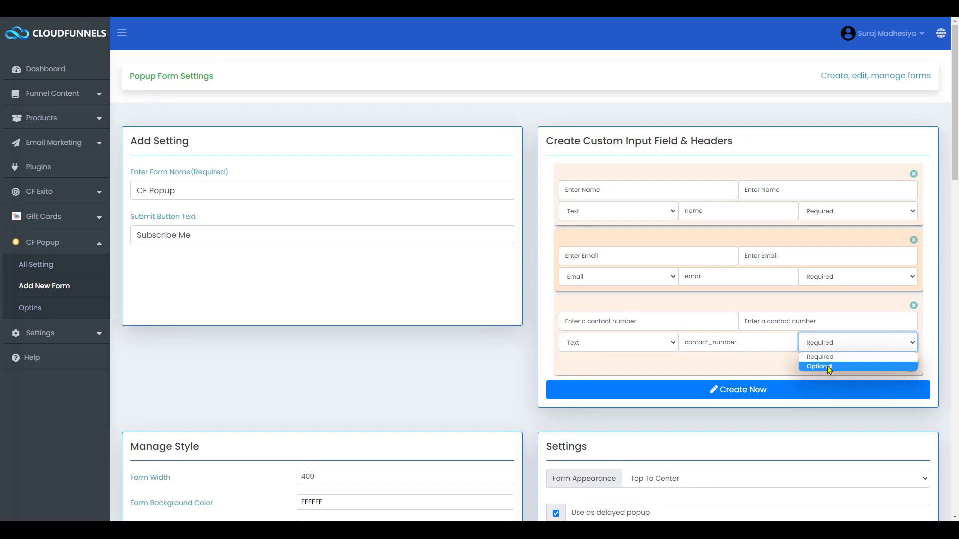
left_click(827, 368)
- Set the form width to 500 and the form background to light green
scroll(185, 223, "down", 7)
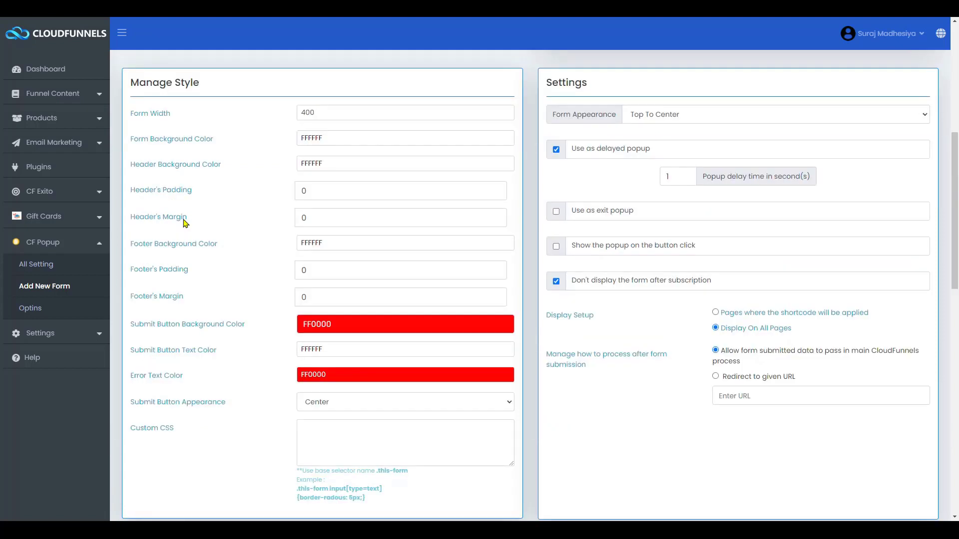
scroll(188, 221, "down", 1)
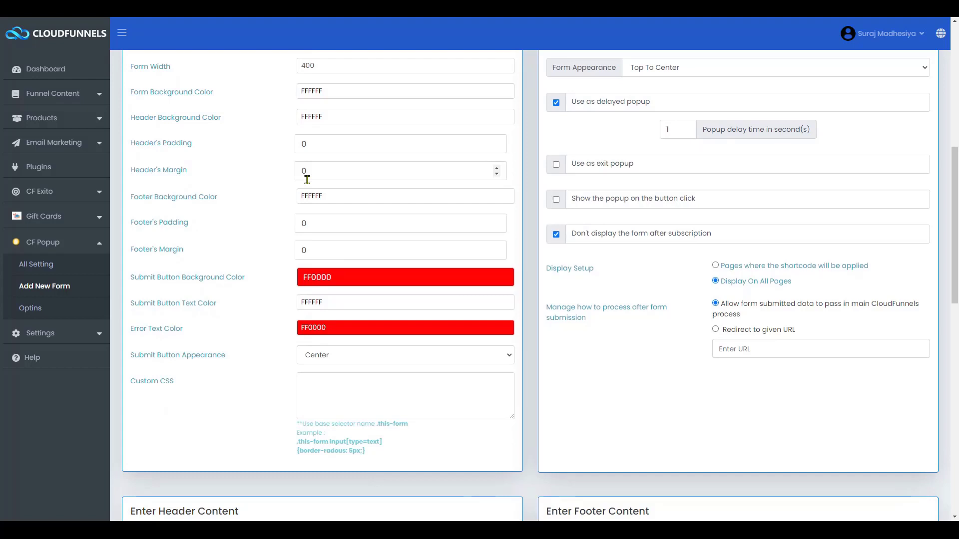
scroll(300, 170, "up", 2)
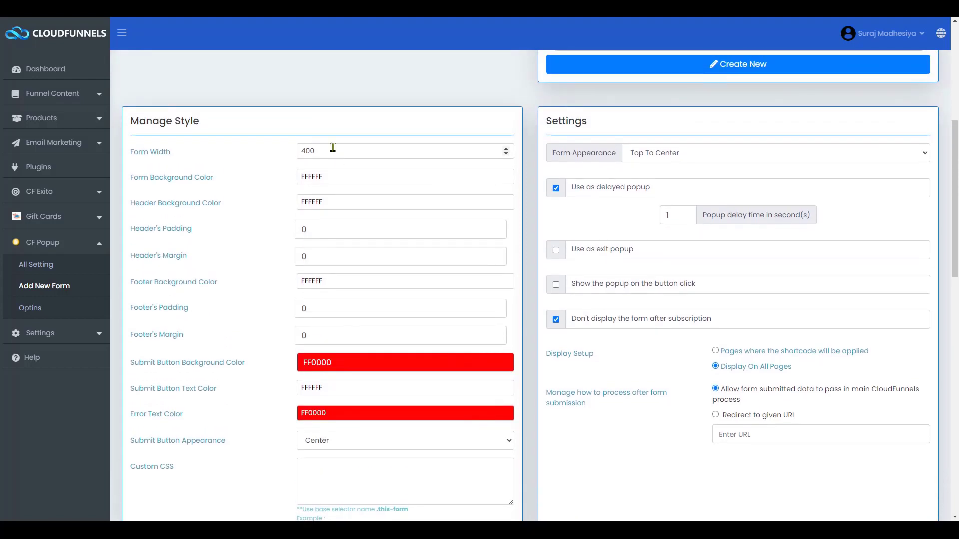
double_click(333, 148)
type("500")
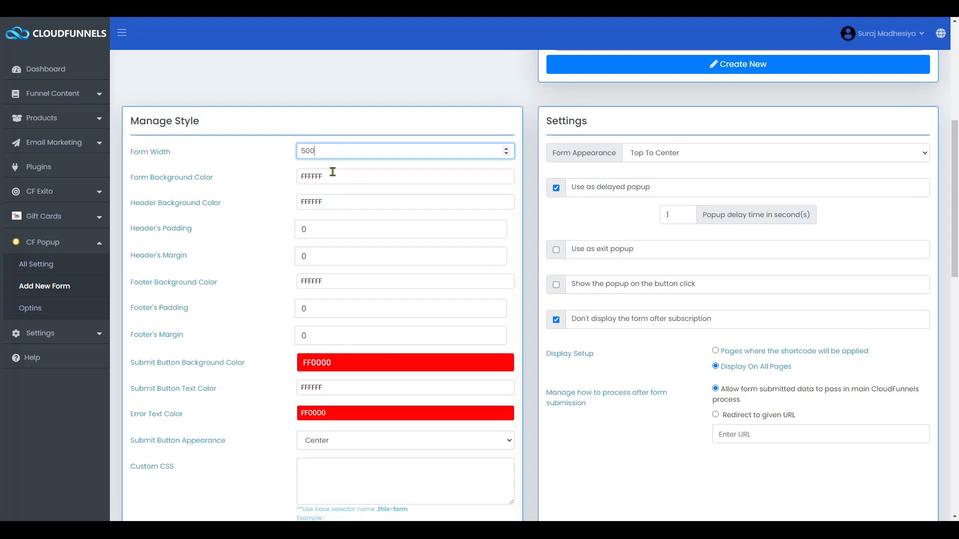
left_click(332, 172)
left_click(340, 220)
left_click(254, 243)
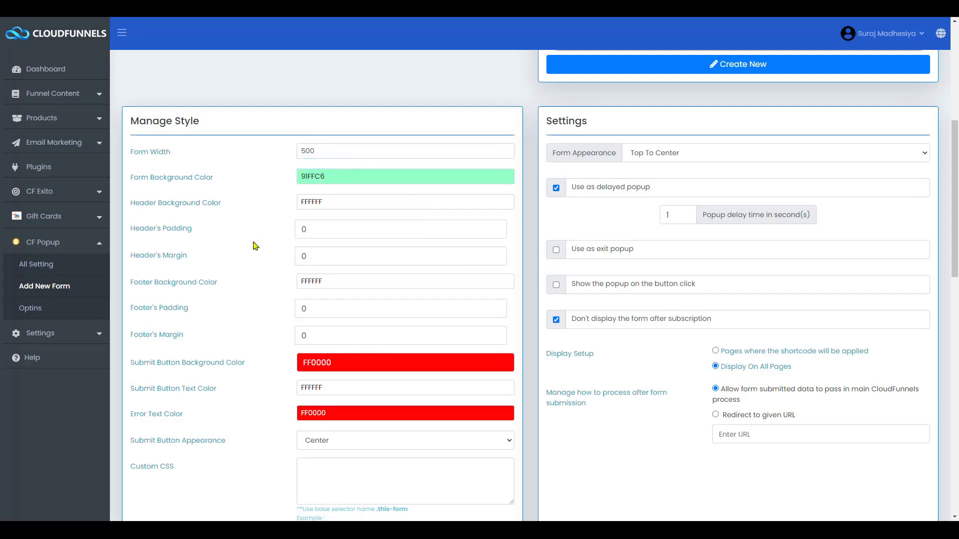
- Make the header background cyan 66FFFB and the footer background pink FFDBF9
left_click(349, 197)
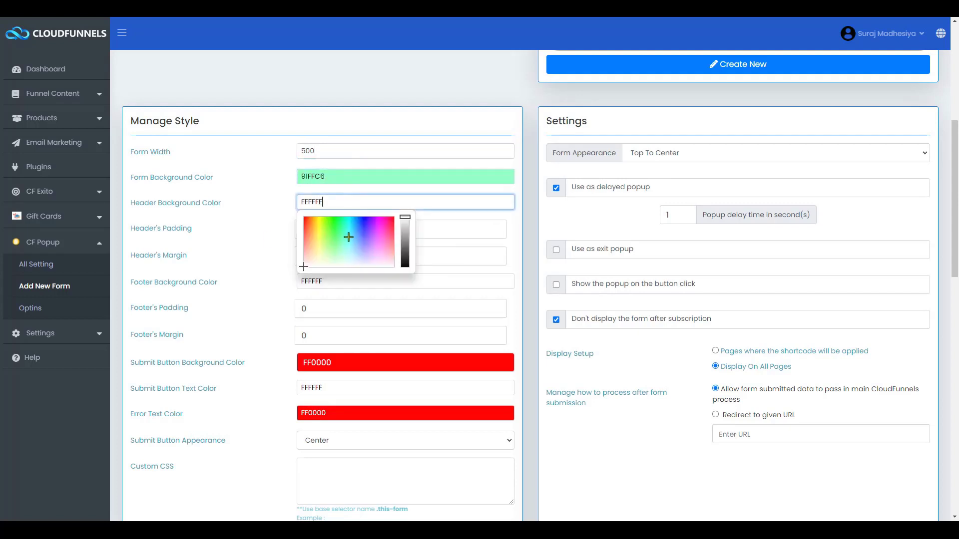
left_click(349, 237)
left_click(263, 261)
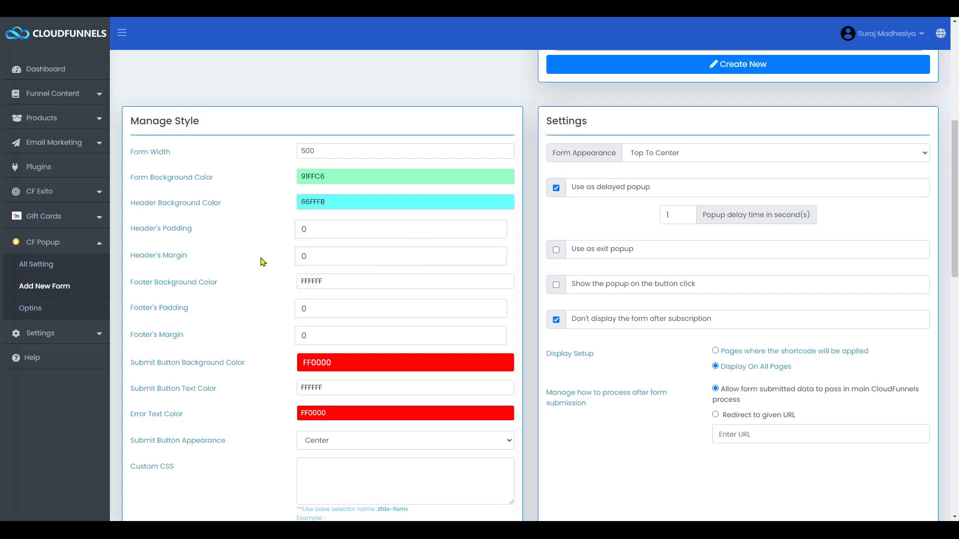
left_click(337, 282)
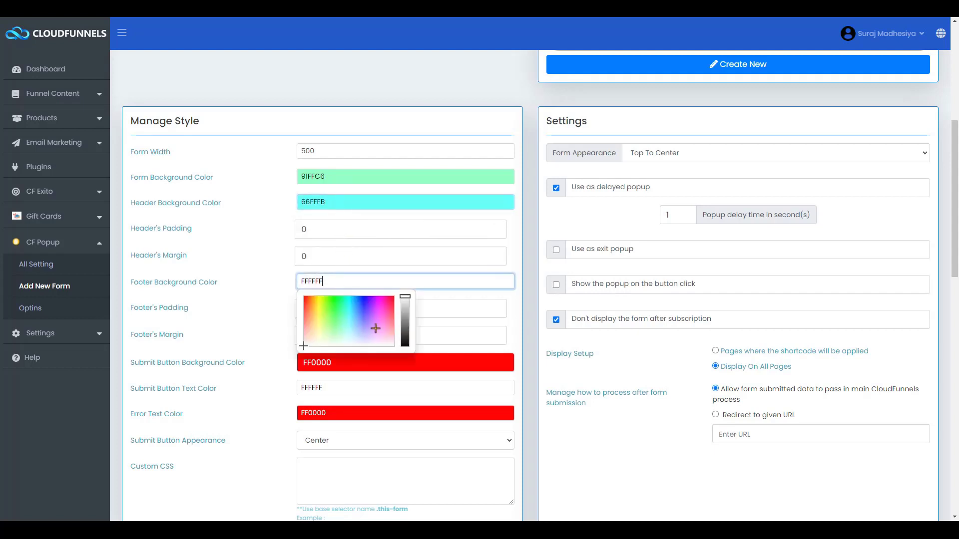
left_click(376, 328)
left_click(252, 325)
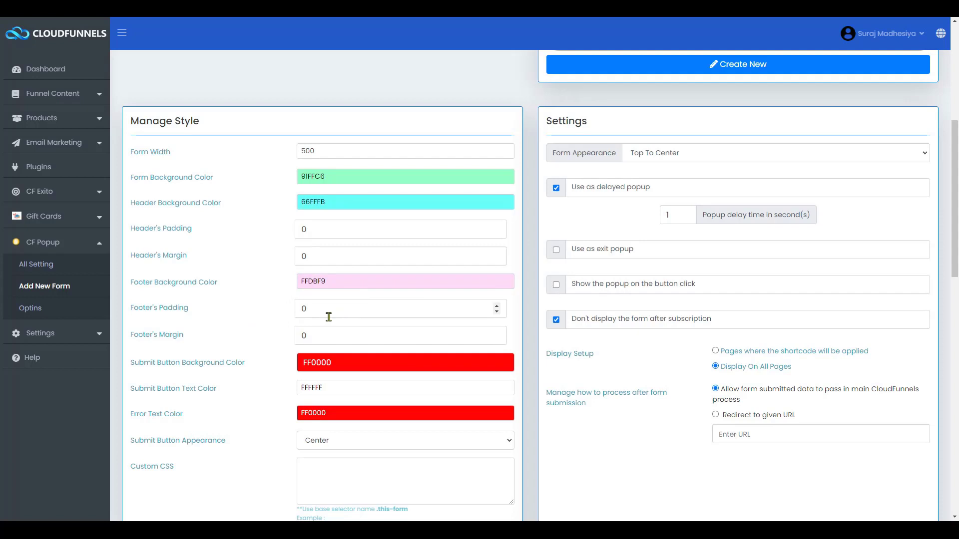
- Colour the submit button pink FF6EFE with blue 6BA5FF text
left_click(364, 360)
left_click(378, 400)
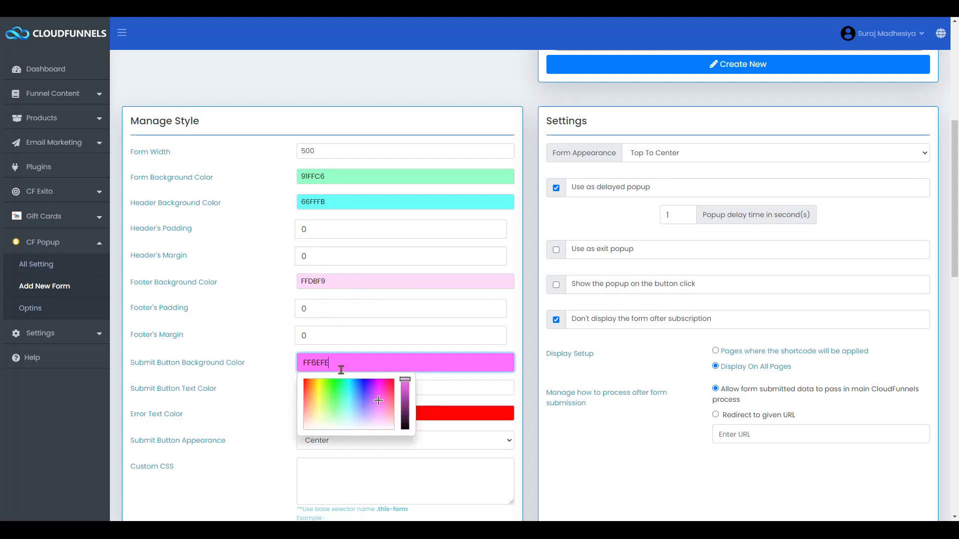
left_click(231, 404)
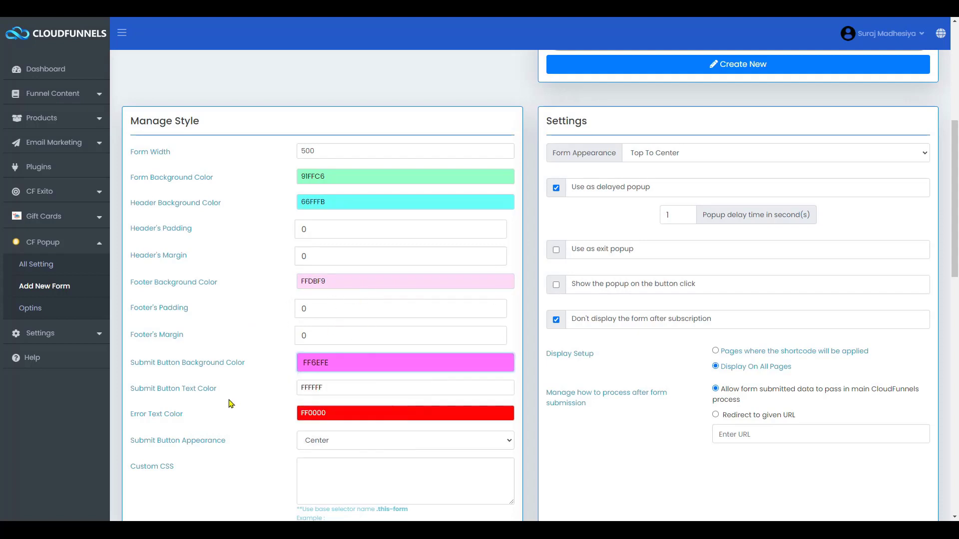
left_click(344, 389)
left_click(356, 417)
left_click(266, 415)
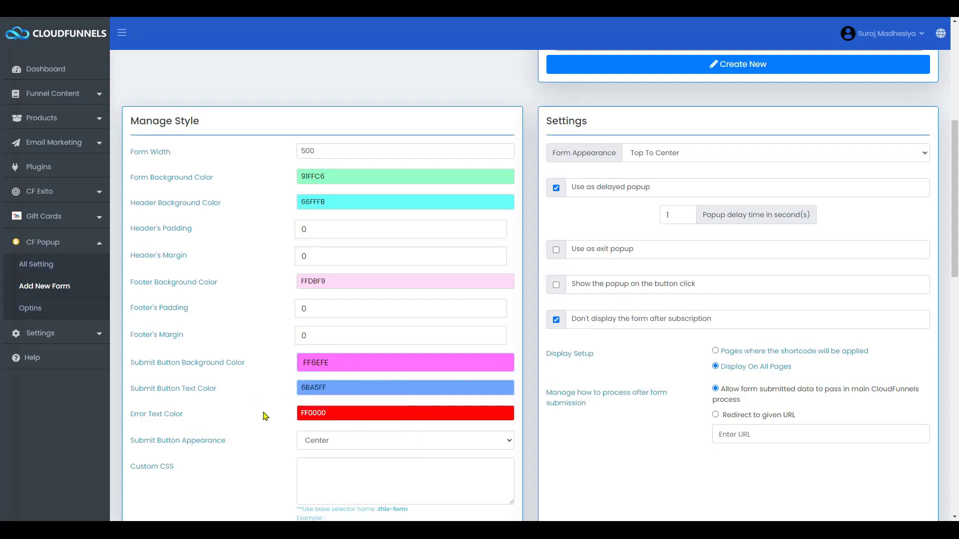
- Set the error text colour to FF4575 and keep the submit button centred
left_click(354, 415)
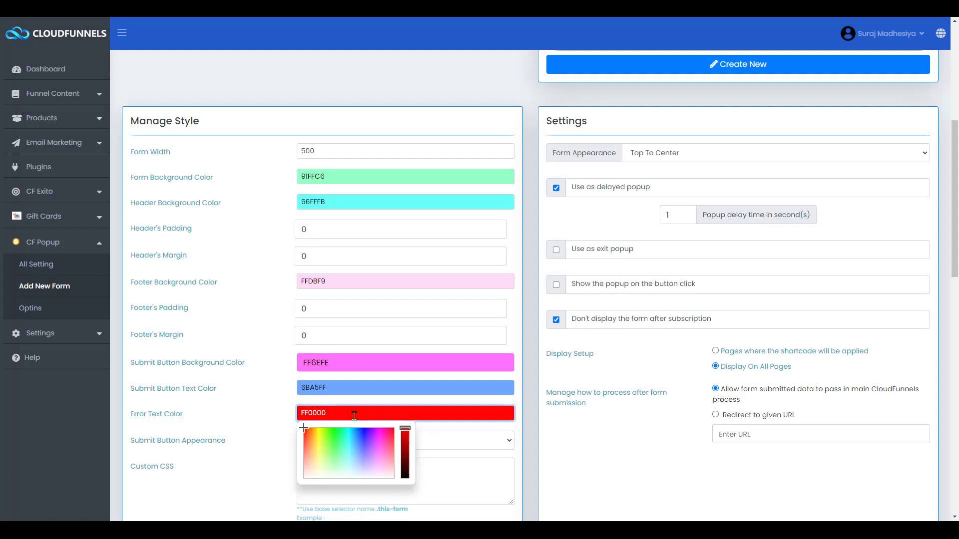
left_click(390, 442)
left_click(234, 457)
scroll(234, 457, "down", 1)
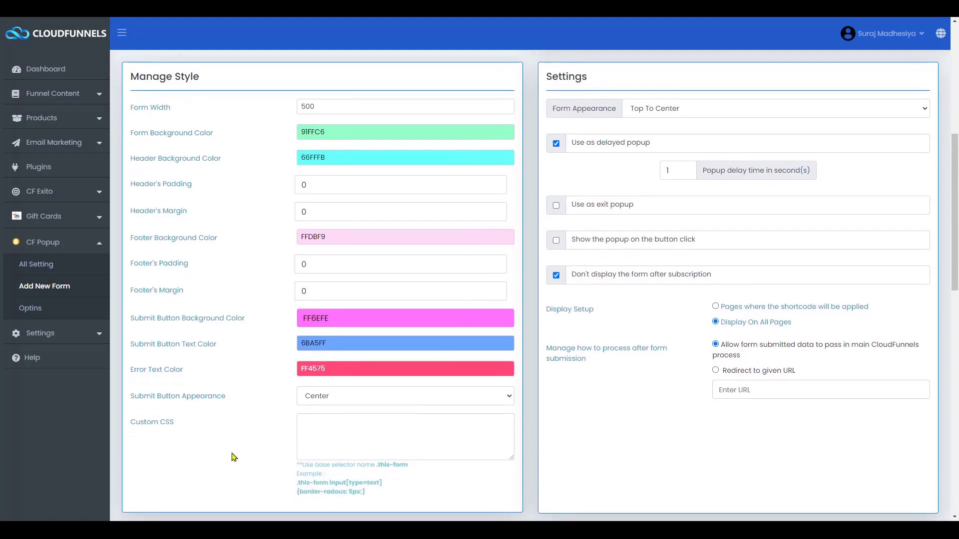
left_click(350, 399)
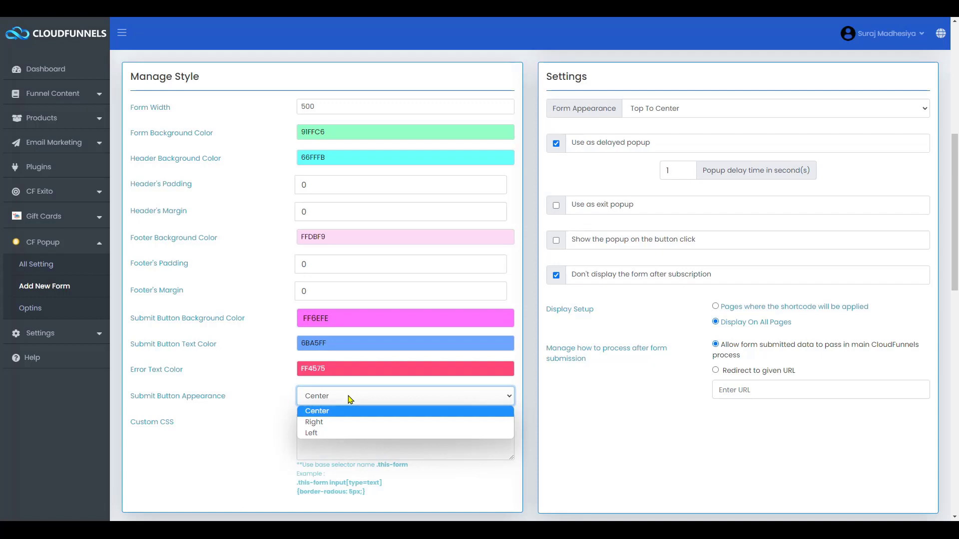
left_click(343, 404)
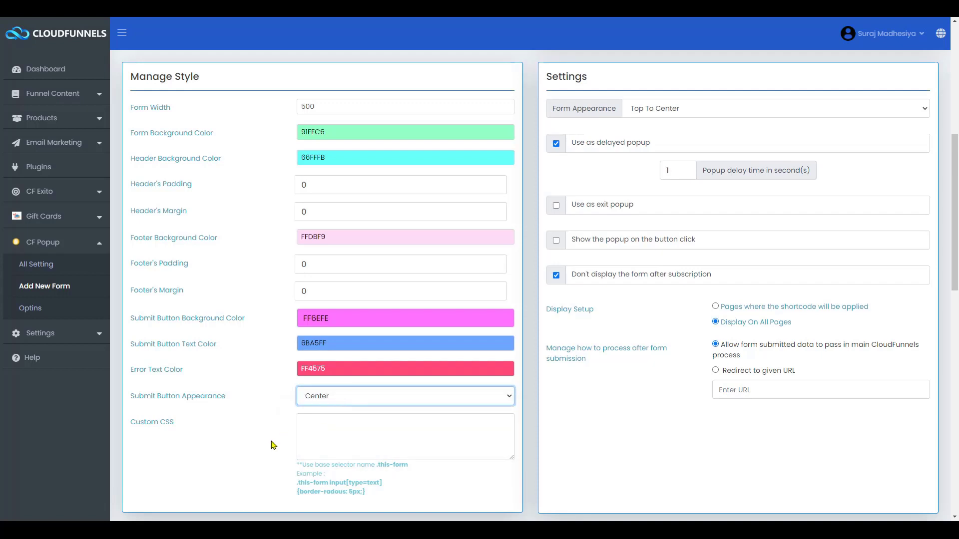
scroll(274, 445, "down", 2)
left_click(309, 317)
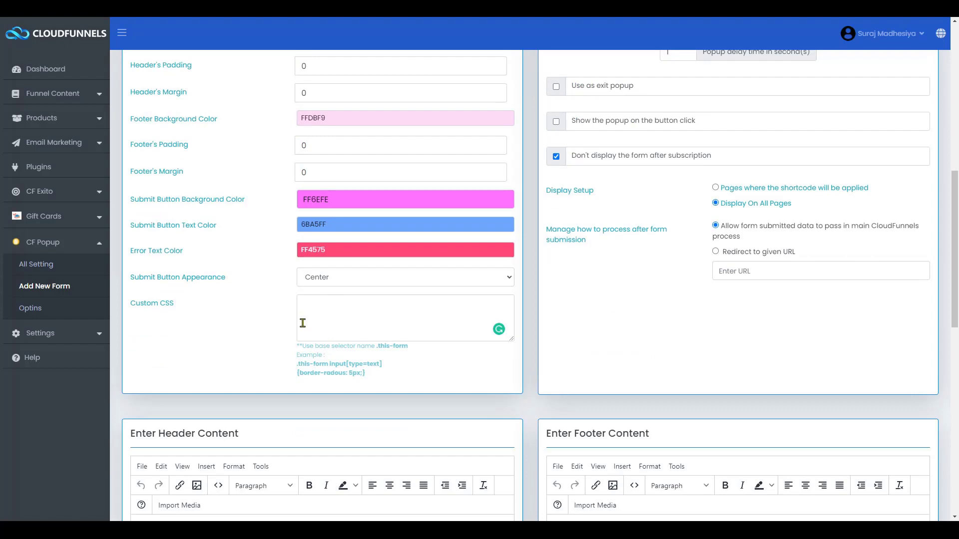
scroll(350, 260, "up", 5)
scroll(391, 199, "down", 4)
scroll(439, 196, "up", 3)
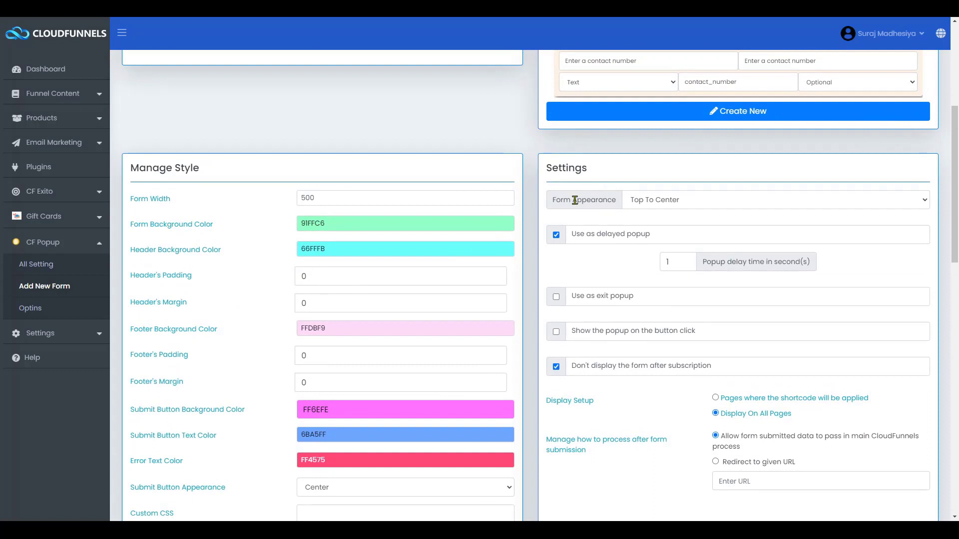
- Make the popup enter Left To Center after 4 seconds and also act as an exit popup
left_click(698, 205)
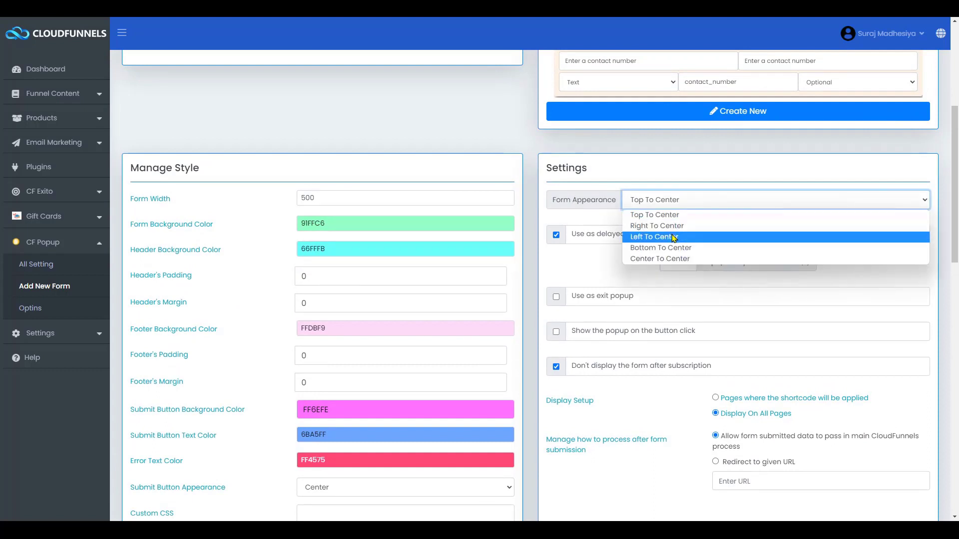
left_click(674, 237)
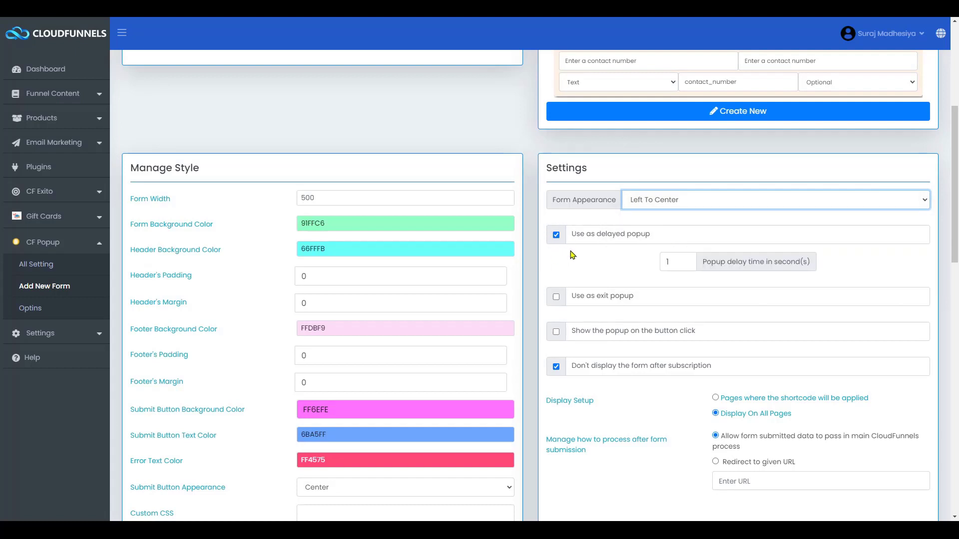
left_click(671, 261)
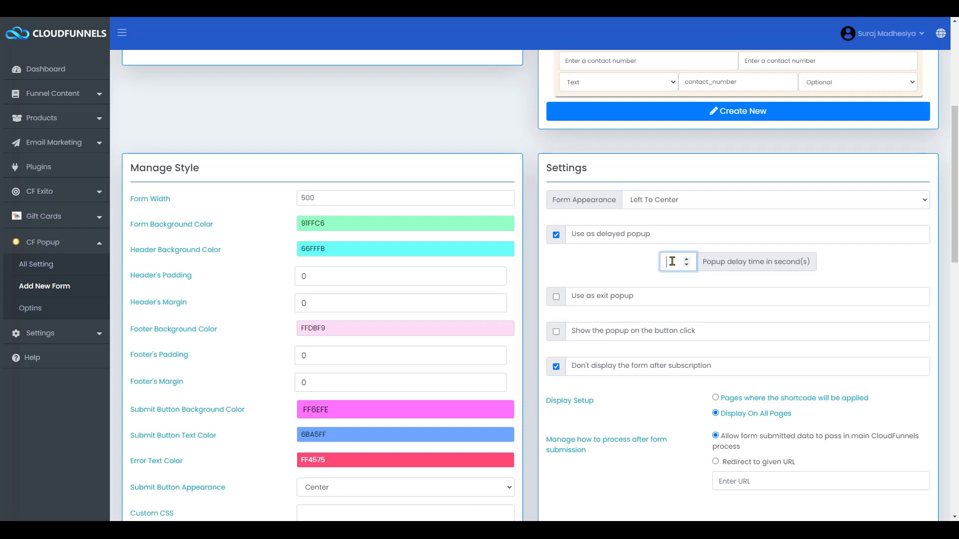
type("5")
key("BackSpace")
type("4")
left_click(555, 297)
scroll(556, 296, "down", 1)
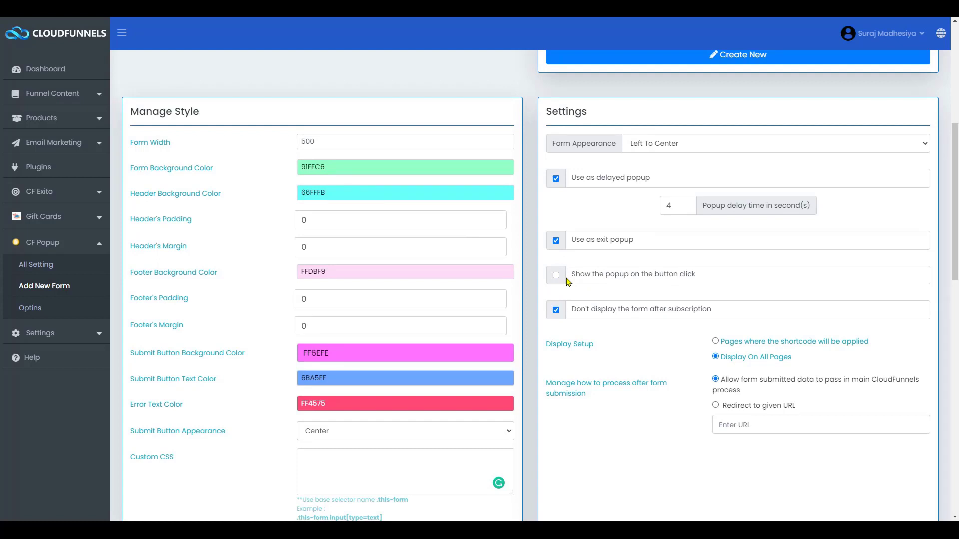
- Keep hiding after subscription, show only on shortcode pages, and keep passing data to CloudFunnels
left_click(556, 310)
left_click(558, 313)
triple_click(584, 345)
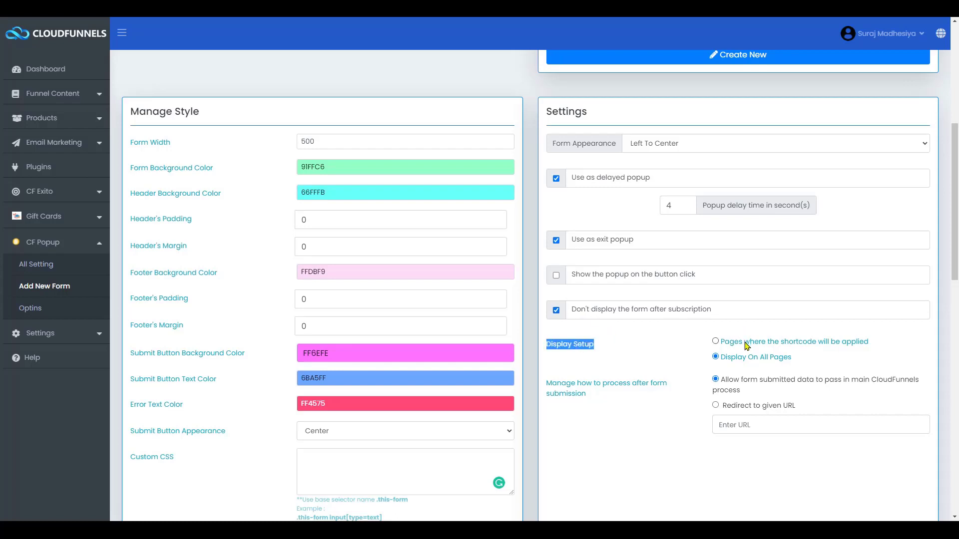
left_click(760, 344)
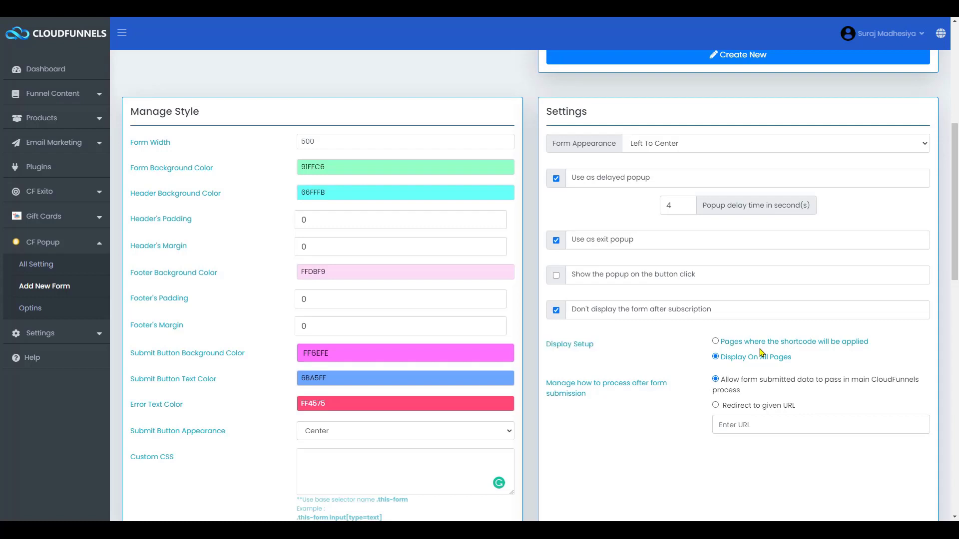
left_click(756, 360)
left_click(756, 343)
left_click(740, 409)
left_click(727, 388)
- Colour the 'HI' header text red using Format > Text color
scroll(726, 389, "down", 9)
left_click(246, 240)
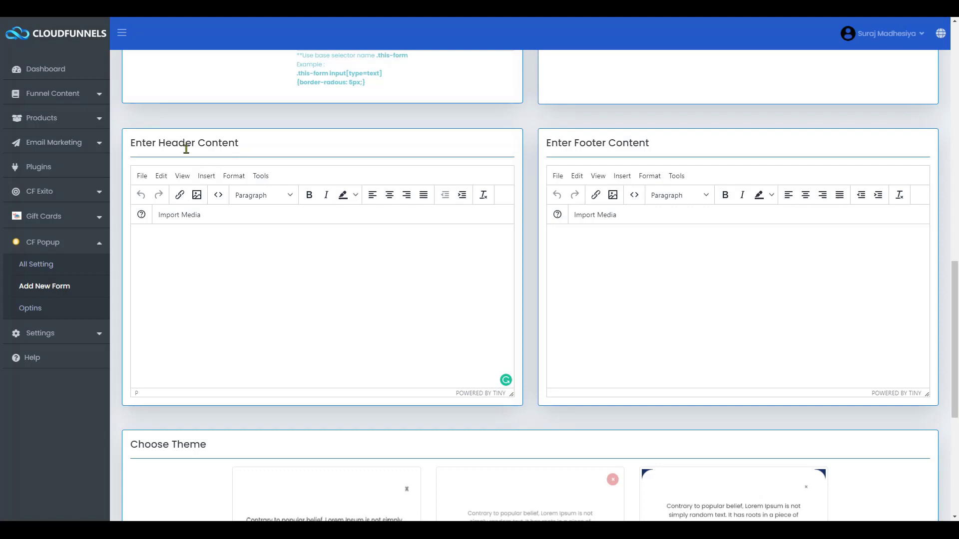
left_click(196, 195)
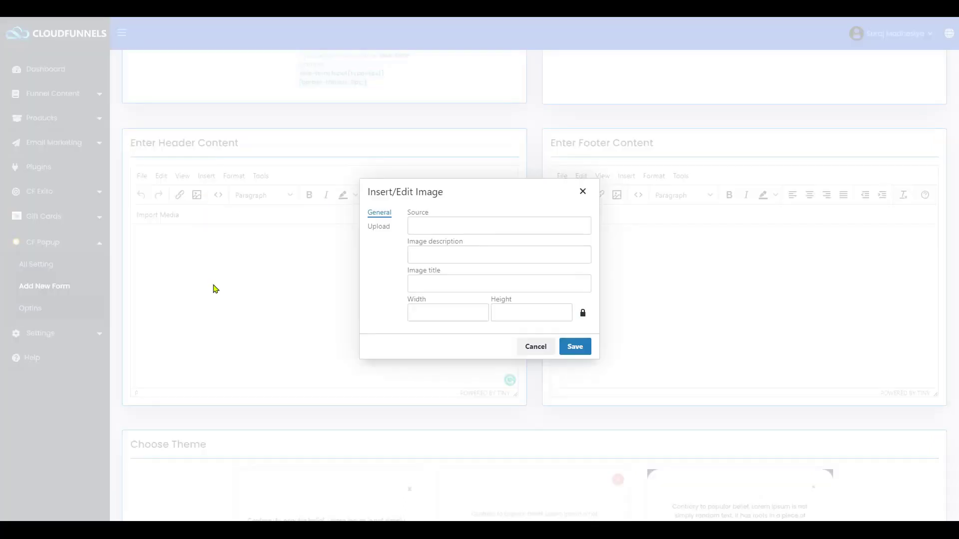
key("Return")
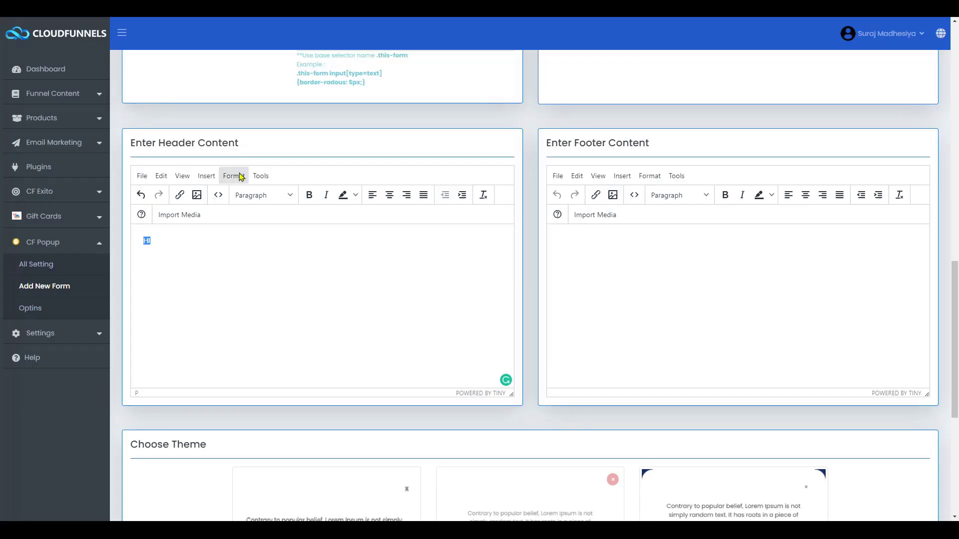
left_click(240, 177)
mouse_move(278, 401)
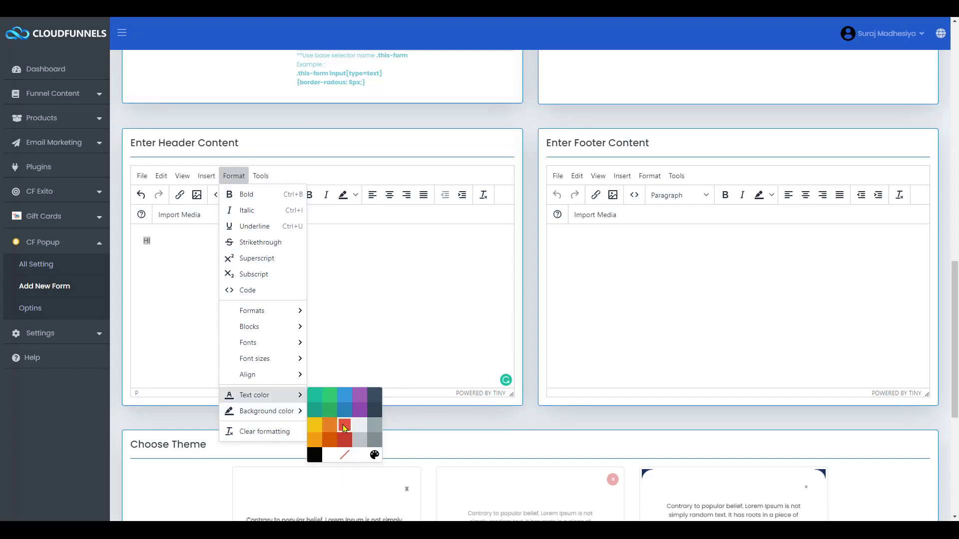
left_click(344, 426)
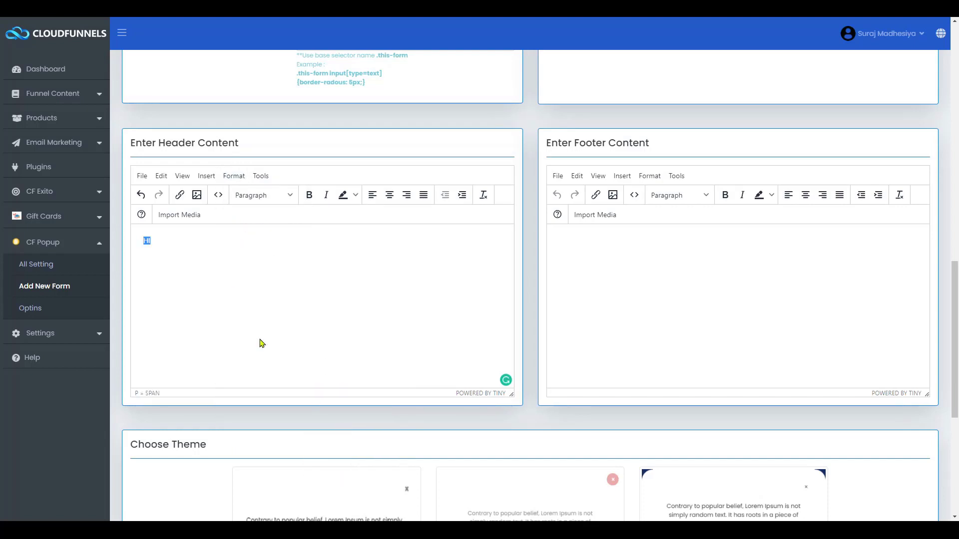
left_click(215, 252)
scroll(458, 319, "down", 6)
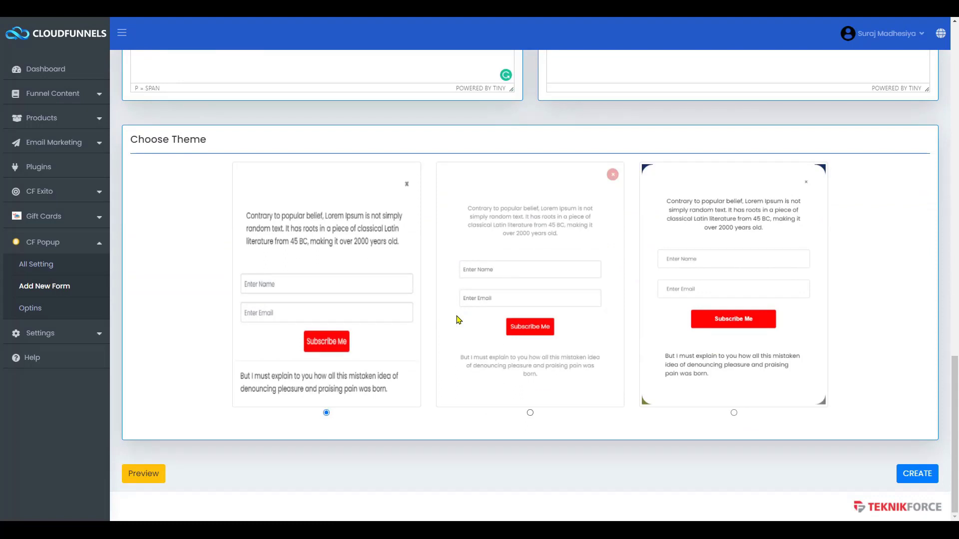
- Select the second popup theme and check it in the preview before closing it
left_click(458, 320)
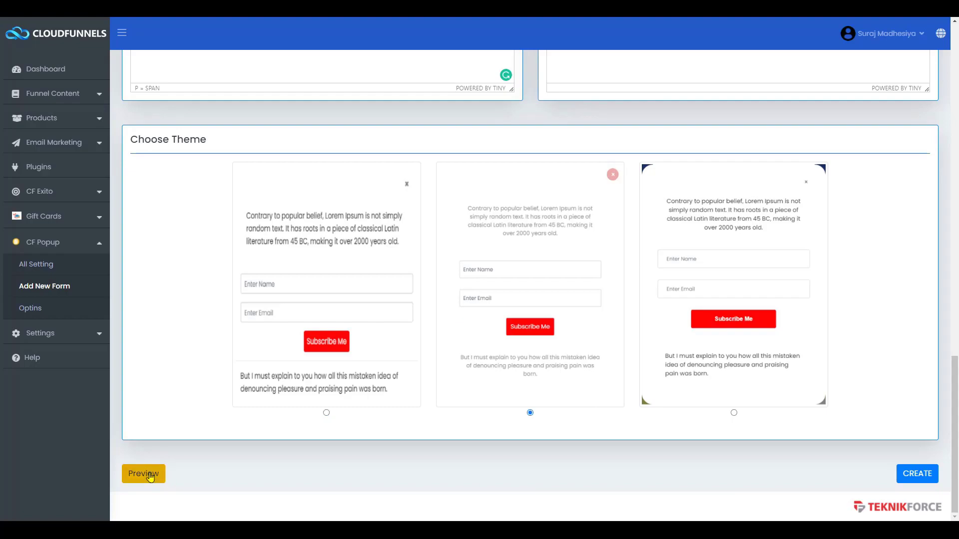
left_click(150, 476)
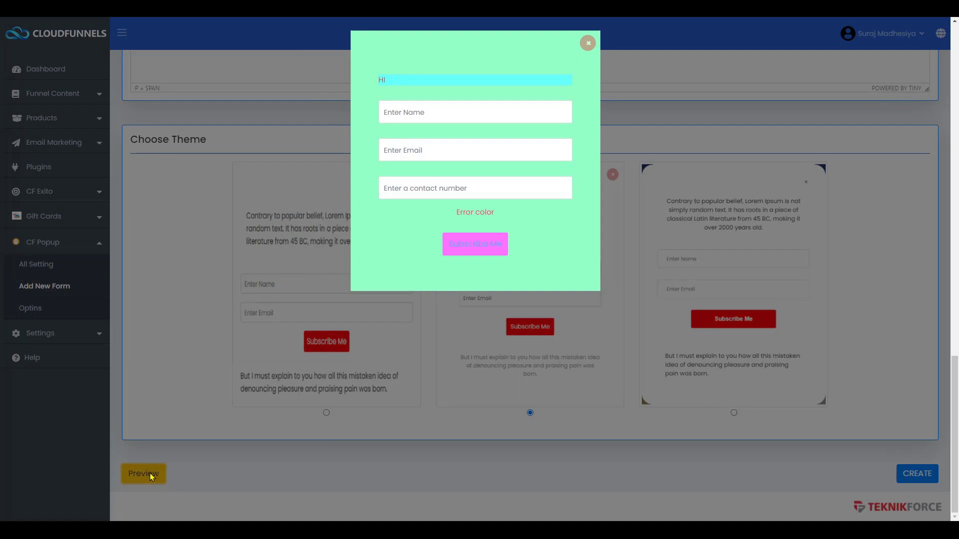
left_click(144, 383)
scroll(468, 154, "up", 5)
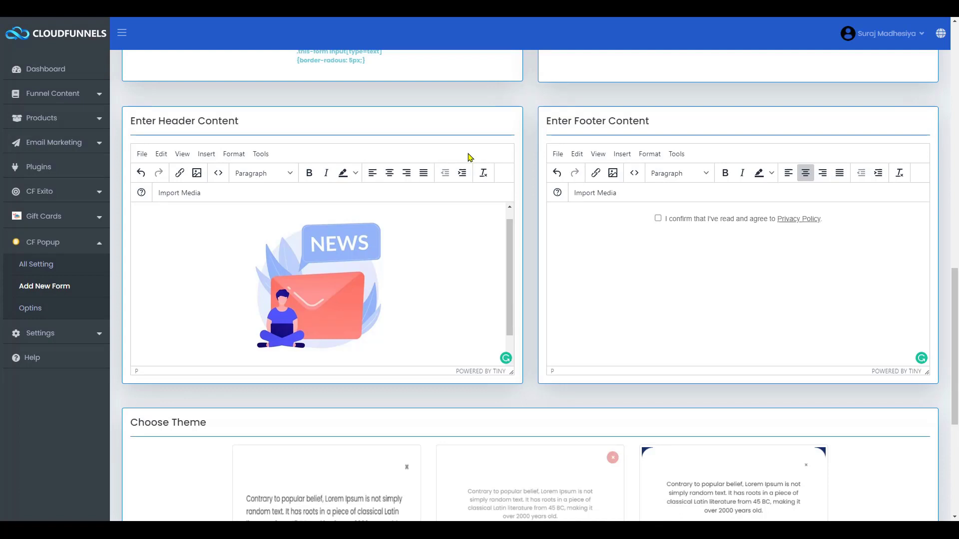
- In the footer's HTML source, put the checkbox <input> and <label> code on separate lines
left_click(605, 155)
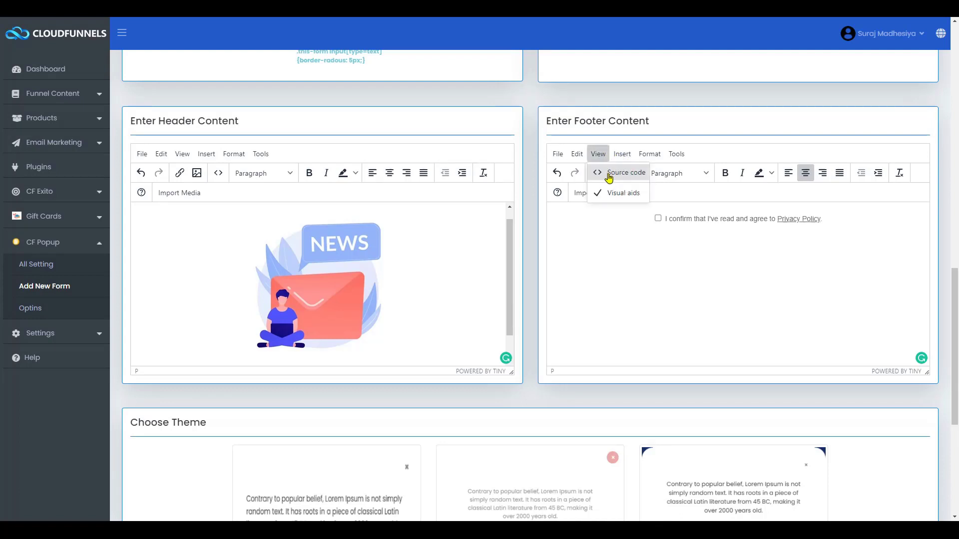
left_click(610, 174)
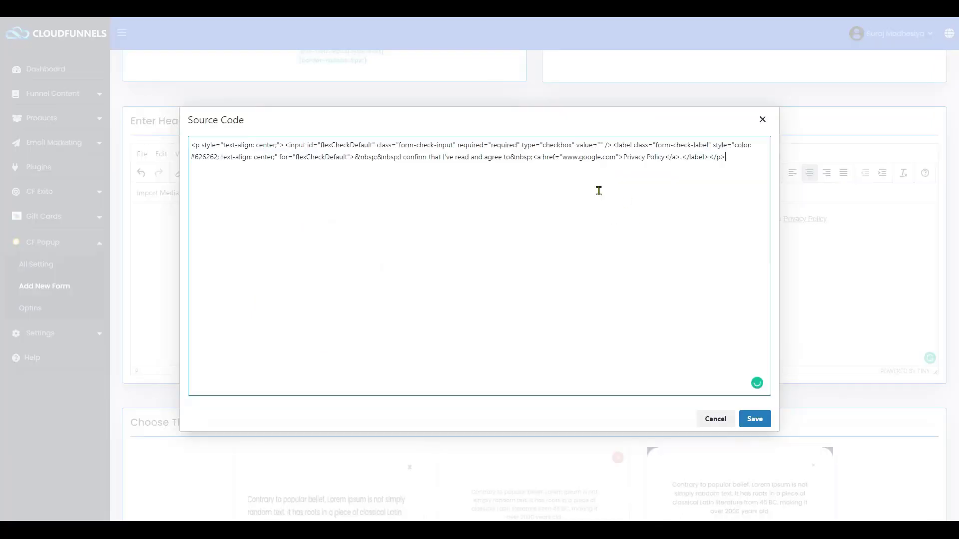
left_click(284, 145)
key("Return")
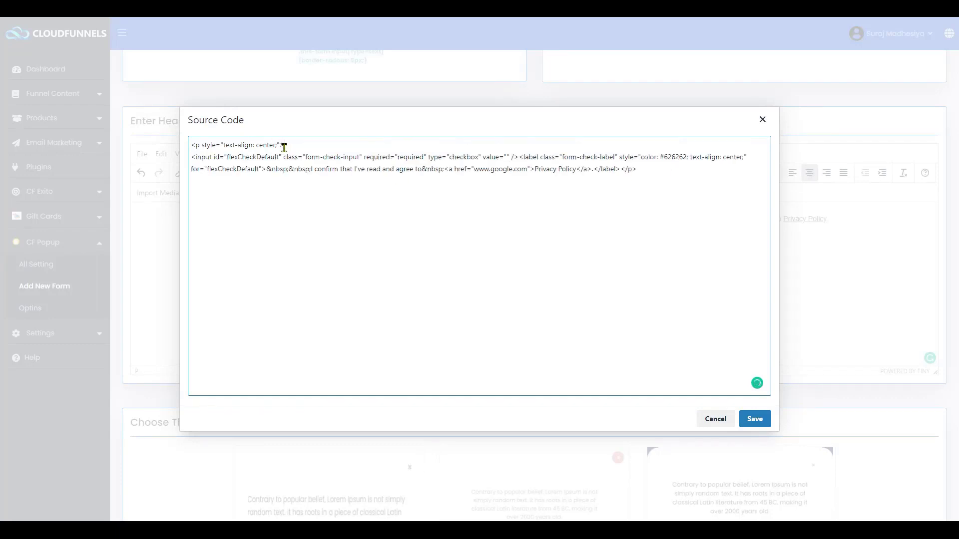
left_click(520, 158)
key("Return")
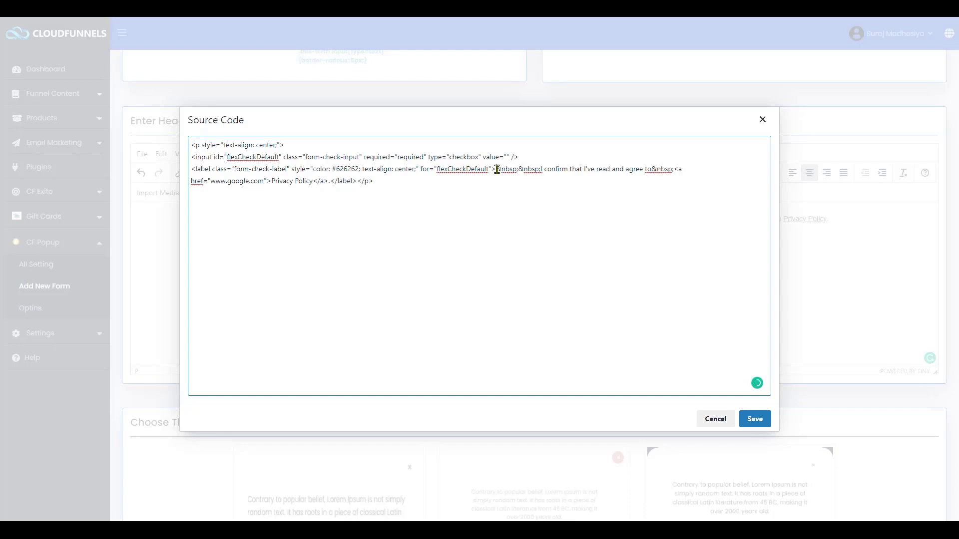
key("Escape")
scroll(728, 144, "up", 10)
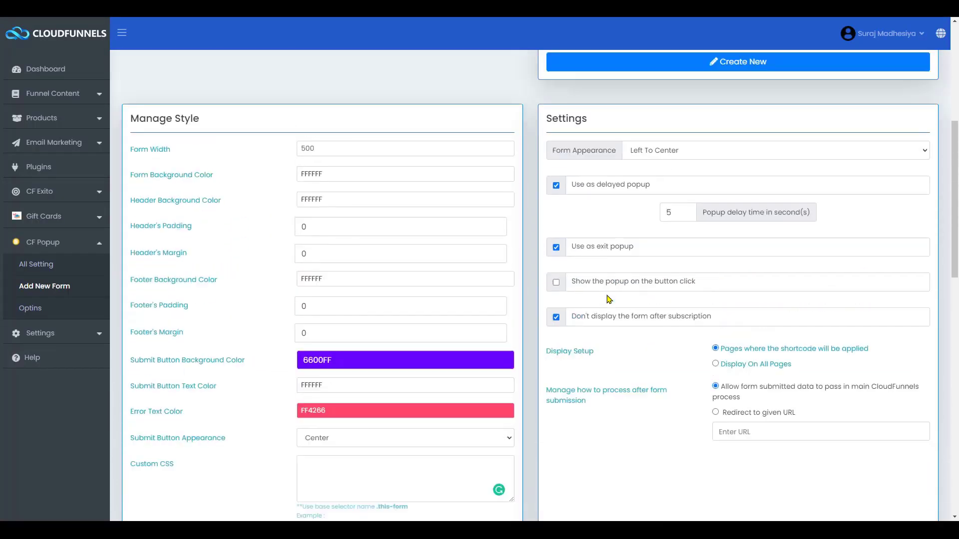
- Preview the popup, switch it to the third theme, and save the CF Popup form
scroll(608, 298, "down", 15)
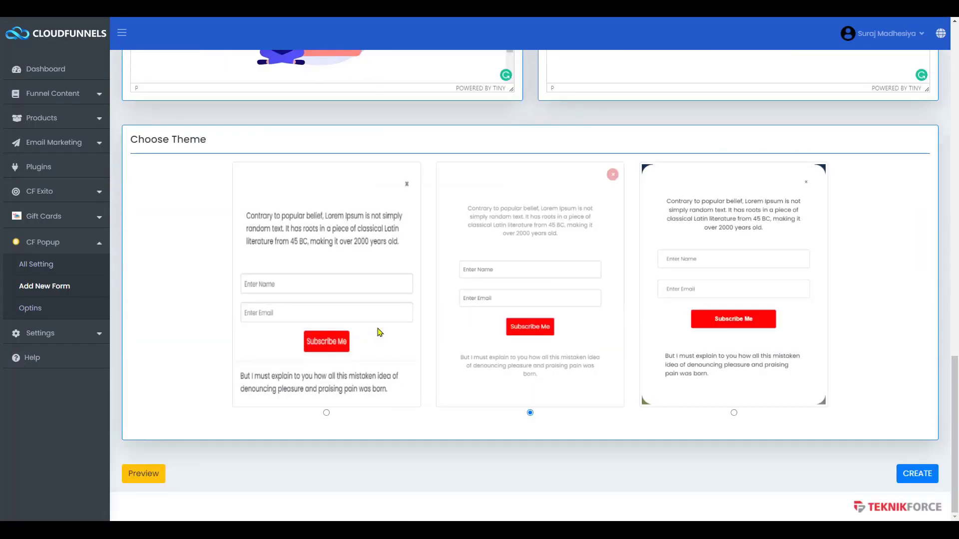
left_click(145, 474)
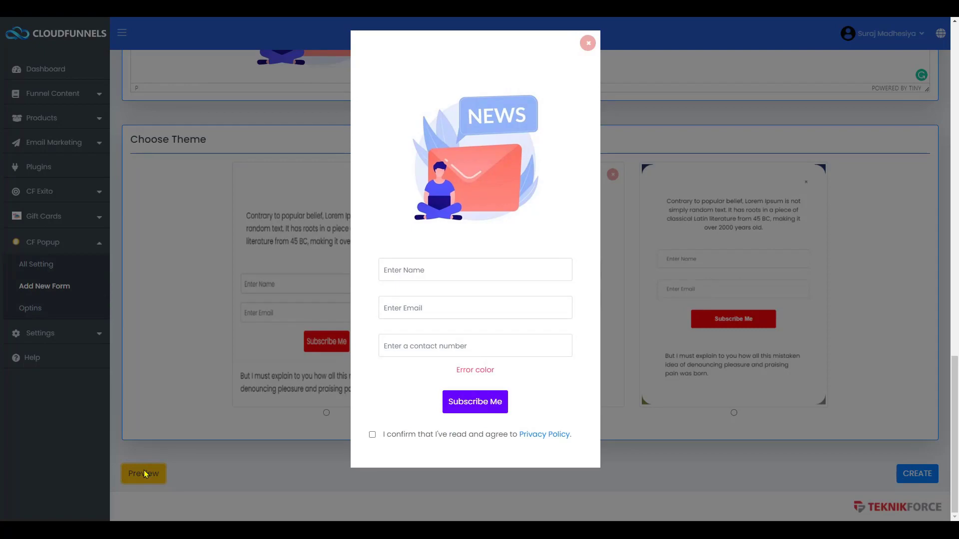
left_click(605, 381)
left_click(674, 358)
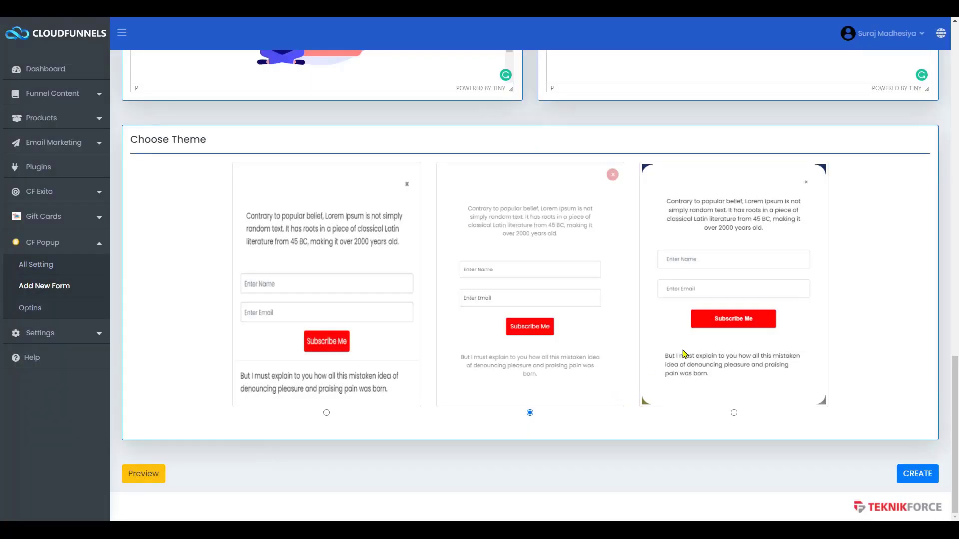
left_click(143, 473)
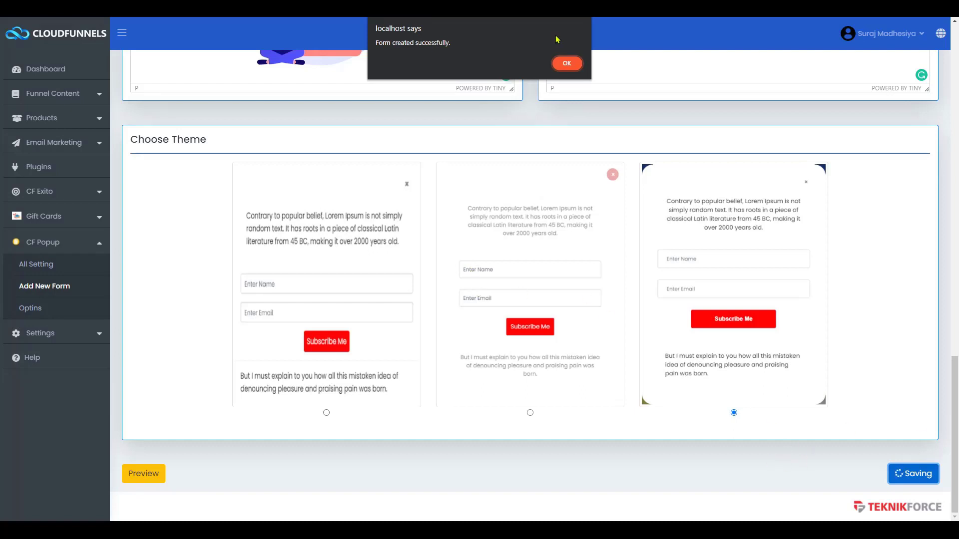
left_click(567, 63)
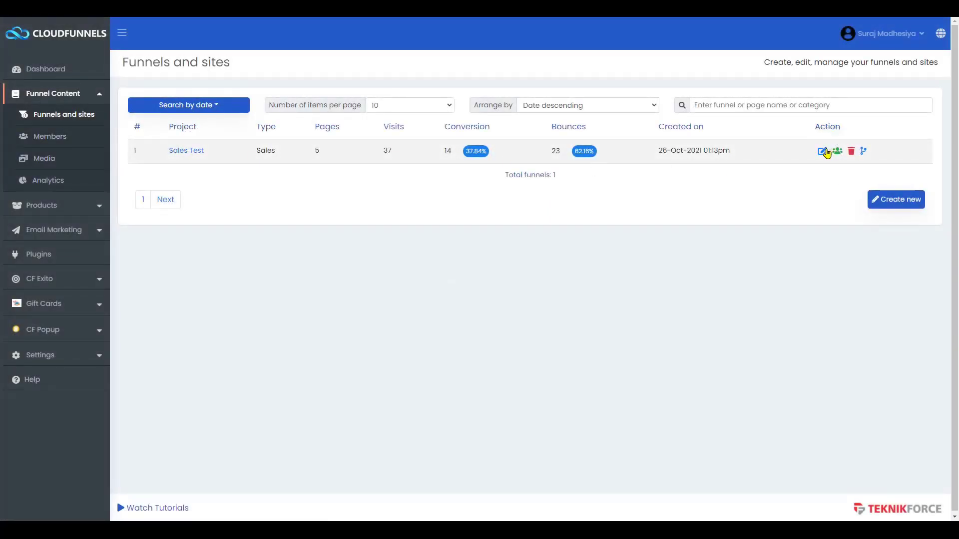
- Open the Sales Test funnel's Salespage in the page editor
left_click(821, 154)
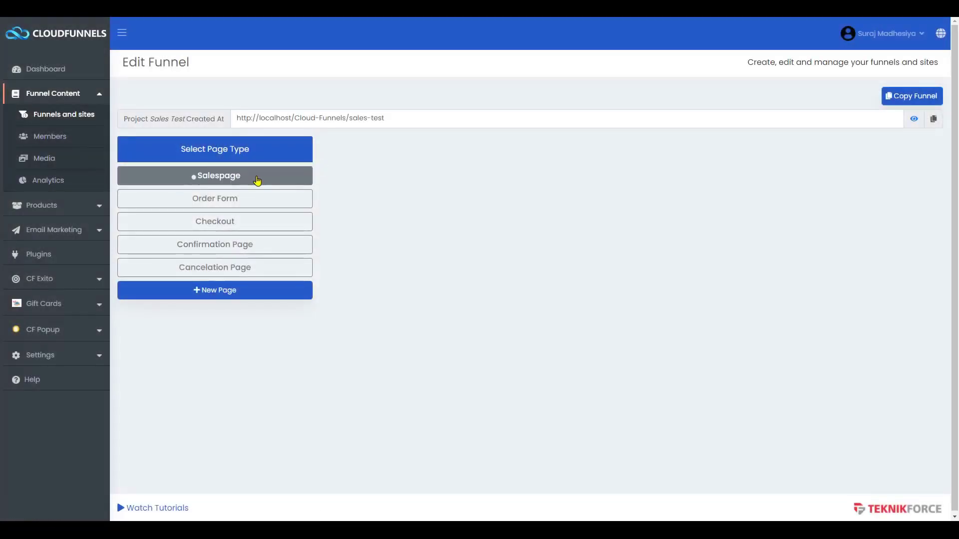
left_click(257, 180)
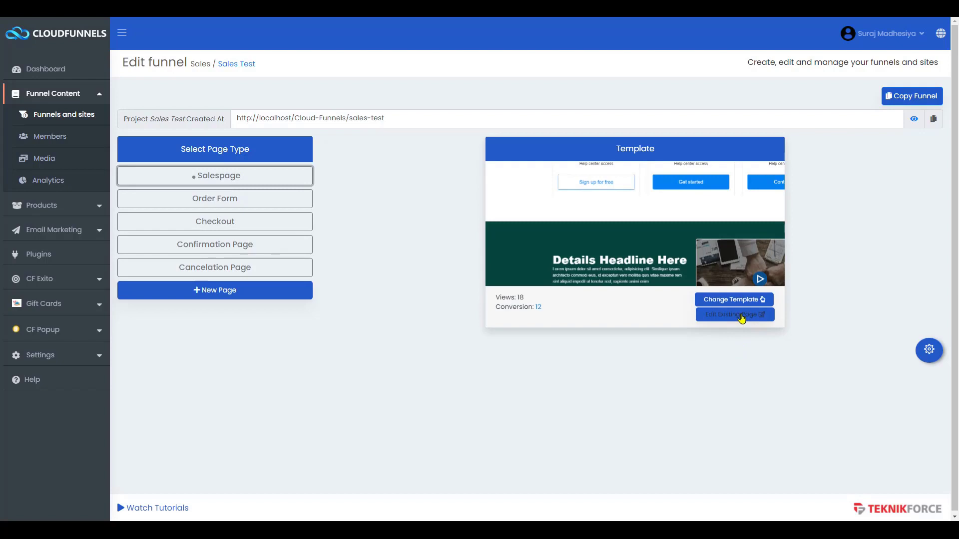
left_click(742, 318)
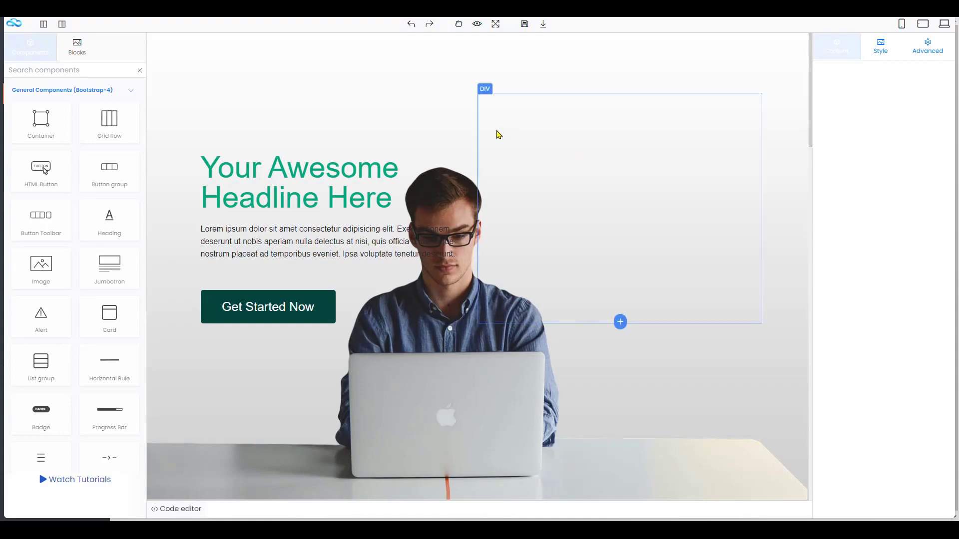
scroll(121, 393, "down", 10)
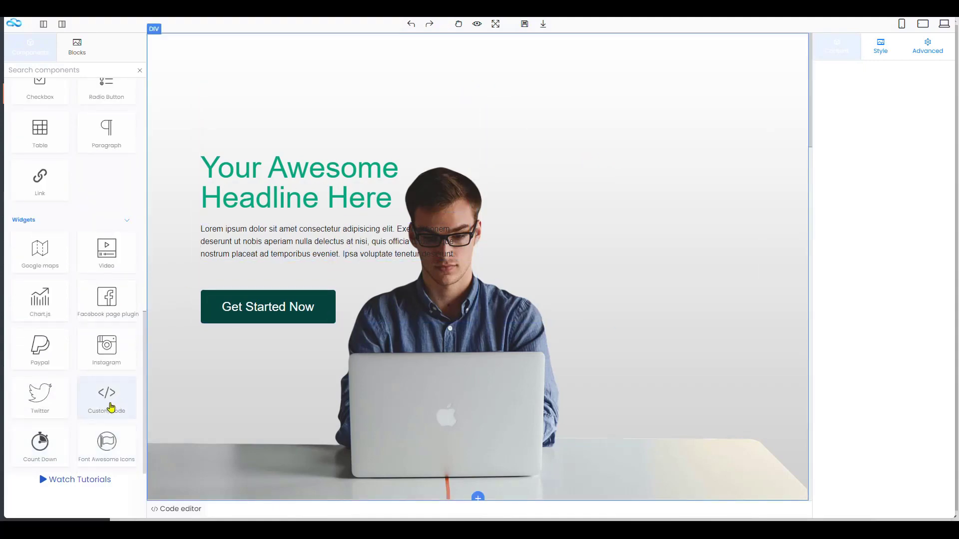
- Add a Custom code block below Get Started Now holding [cf_popup id=1], then leave the editor
left_click_drag(111, 408, 212, 362)
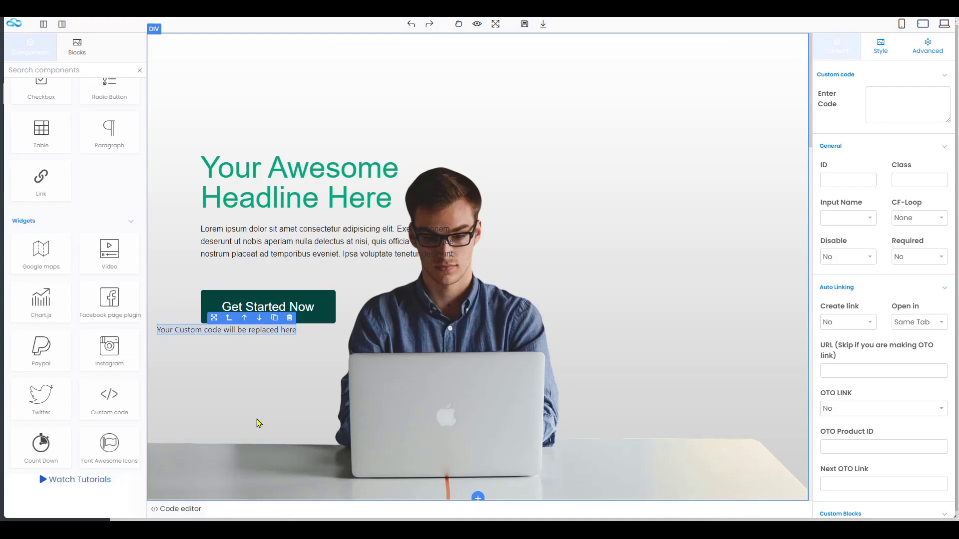
triple_click(265, 330)
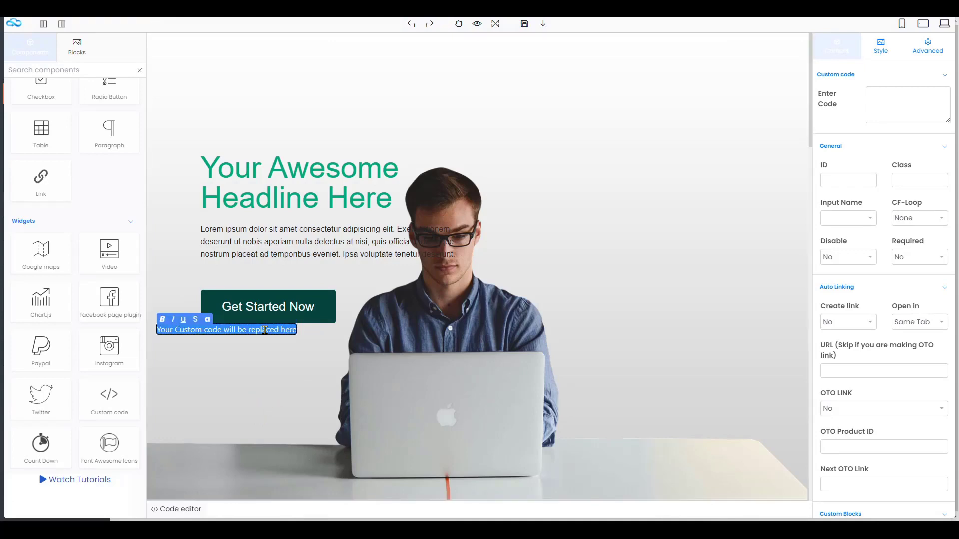
type("[cf_popup id=1]")
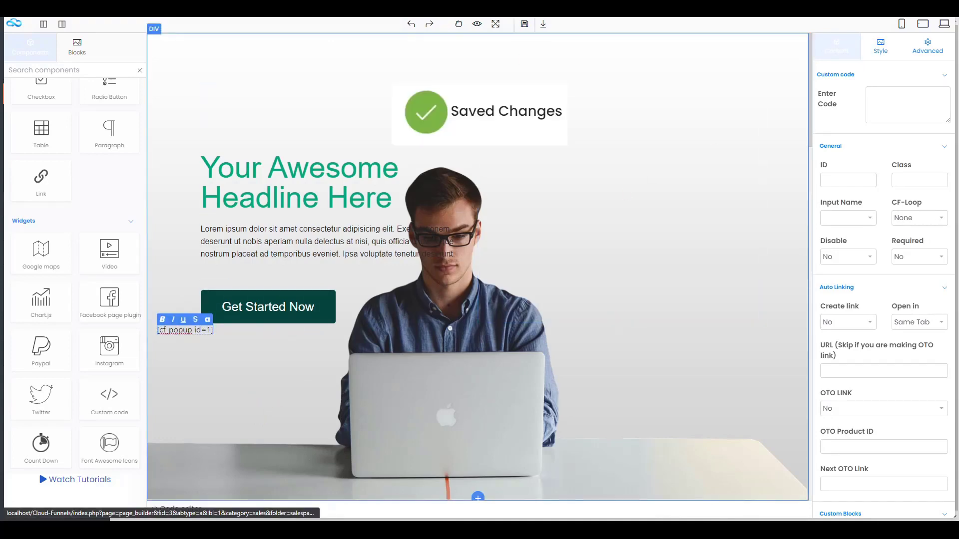
key("alt+Left")
left_click(524, 57)
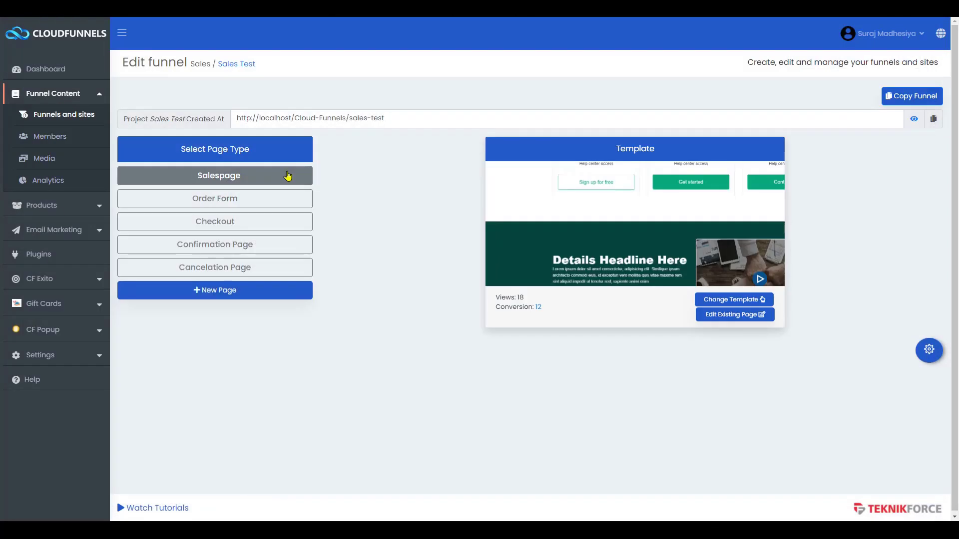
- Visit the live salespage, close the newsletter popup, and trigger it again by exiting
right_click(288, 175)
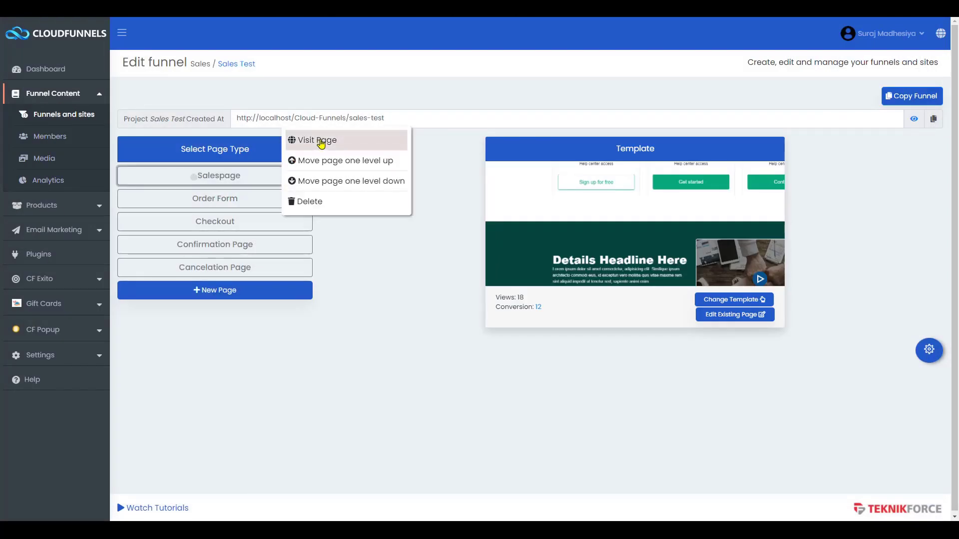
left_click(321, 142)
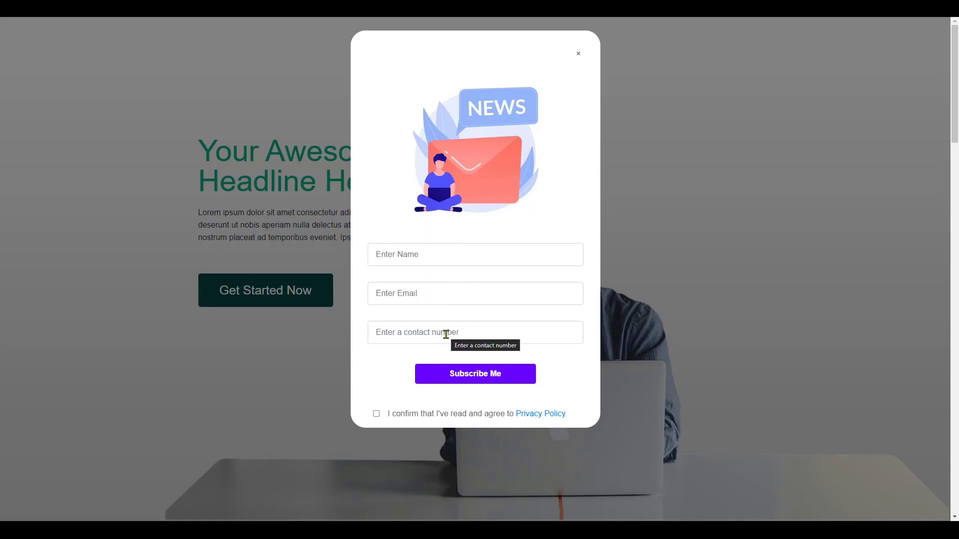
left_click(580, 54)
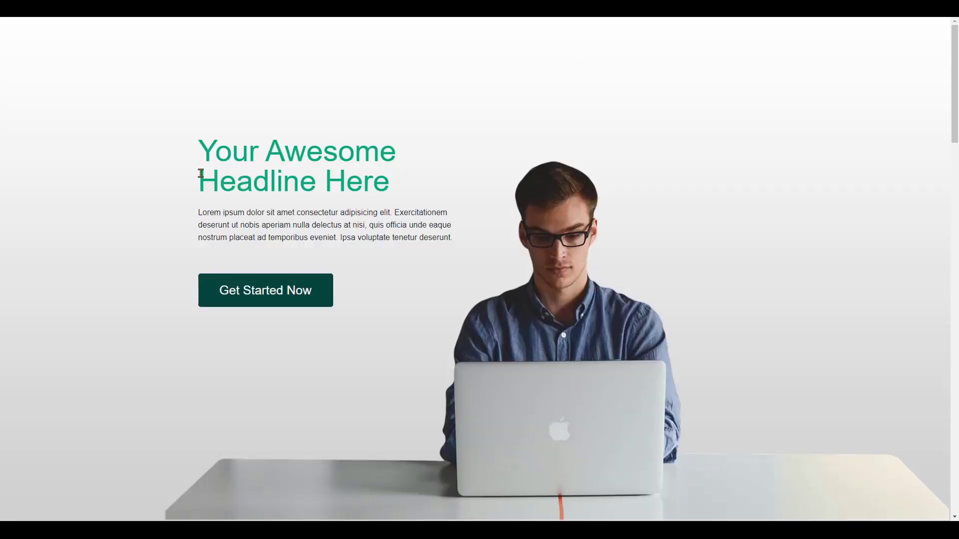
mouse_move(188, 18)
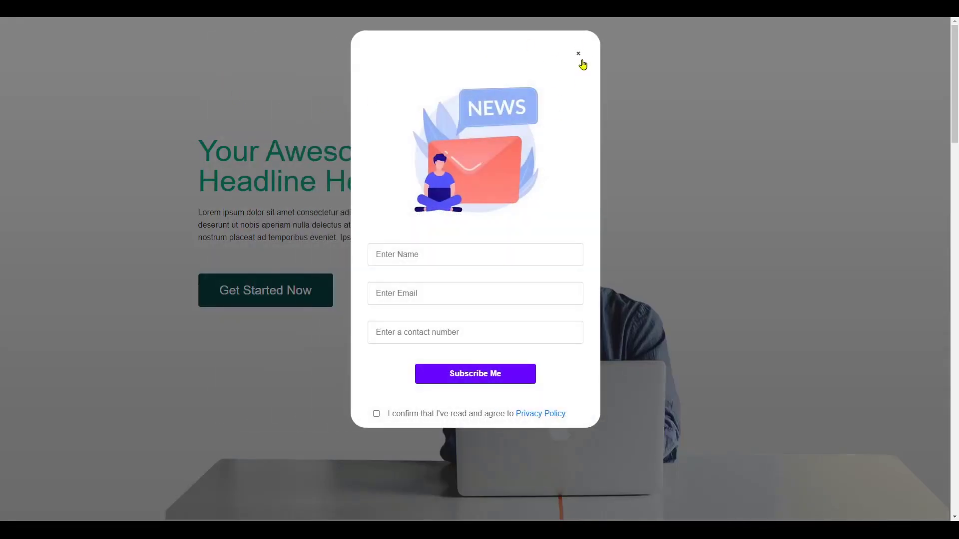
- Dismiss the newsletter popup that reappeared on exit
left_click(578, 53)
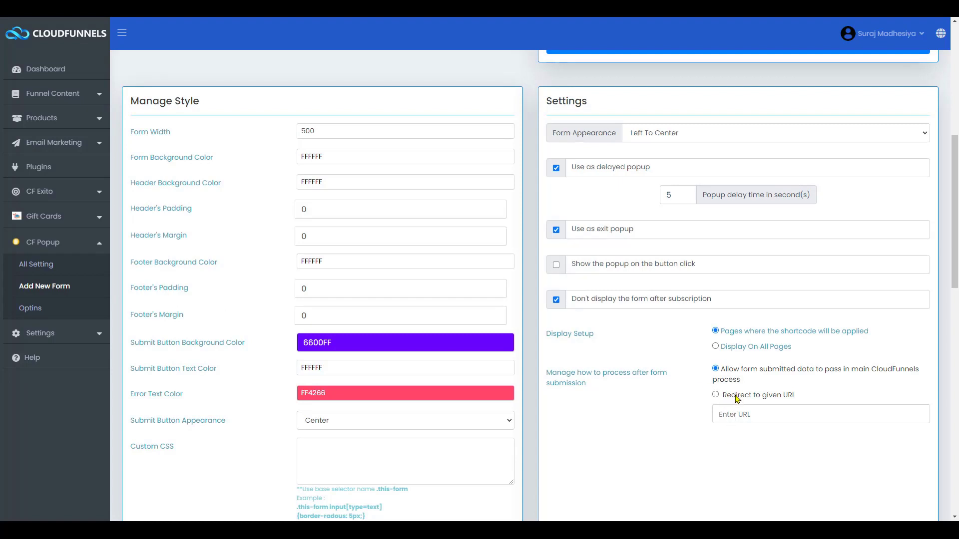
left_click(754, 417)
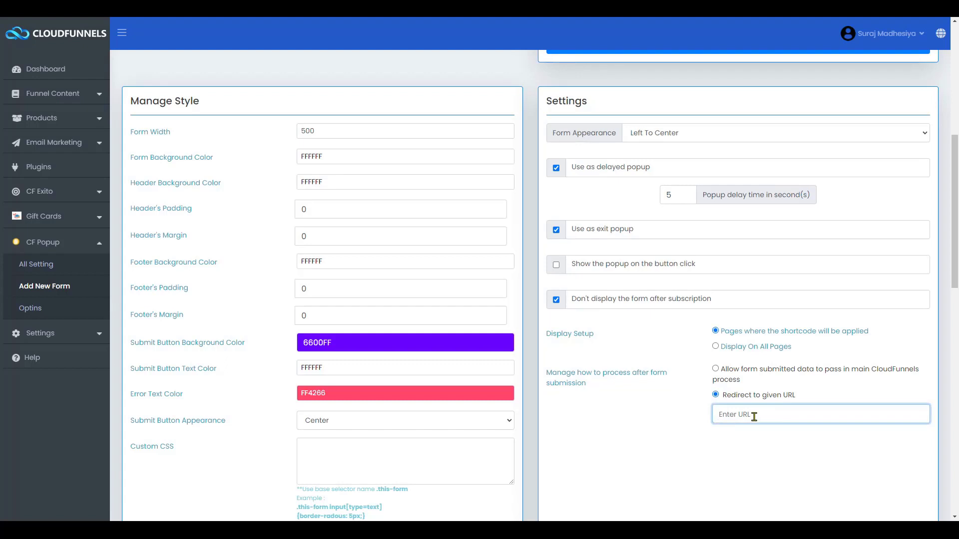
type("https://www.google.com")
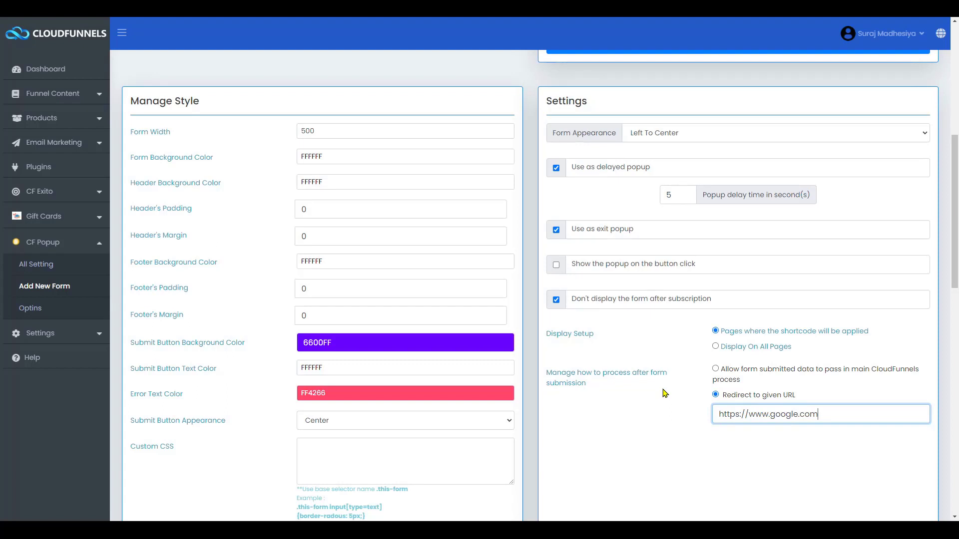
scroll(557, 284, "up", 1)
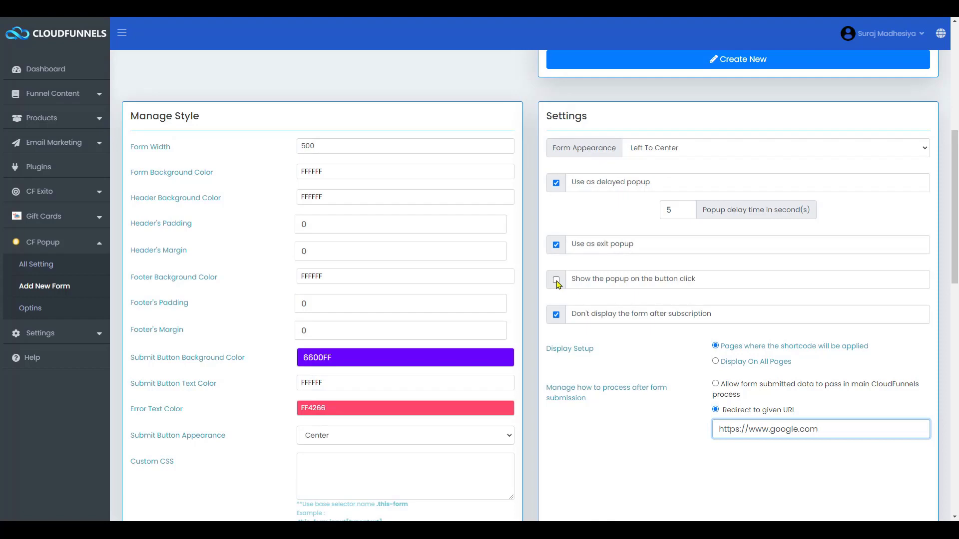
left_click(556, 280)
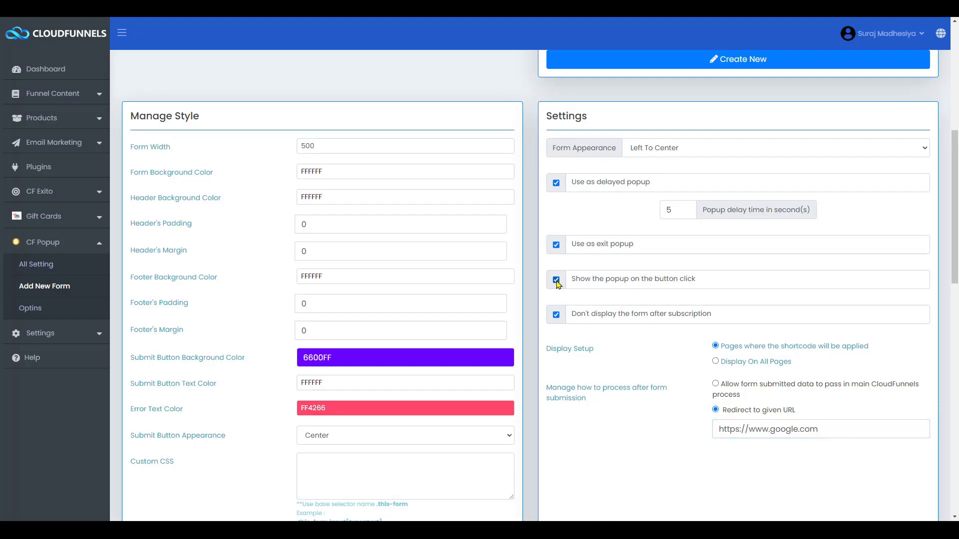
scroll(558, 285, "down", 10)
left_click(923, 479)
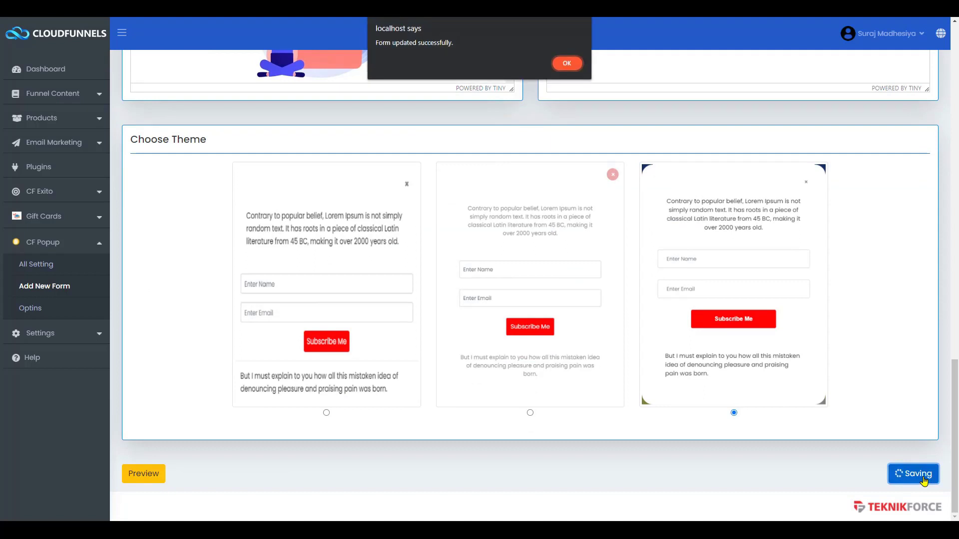
key("Return")
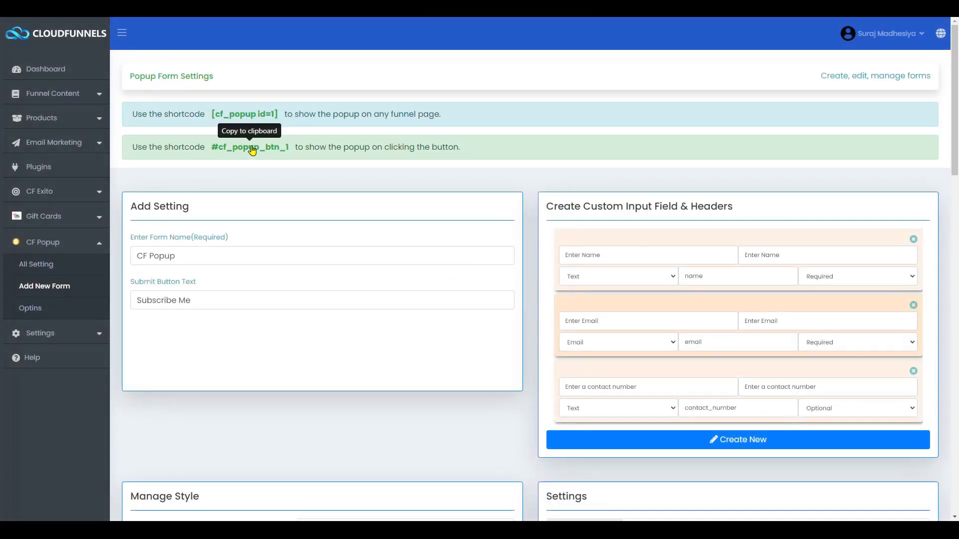
- Open the Sales Test funnel's sales page in the page editor
left_click(56, 95)
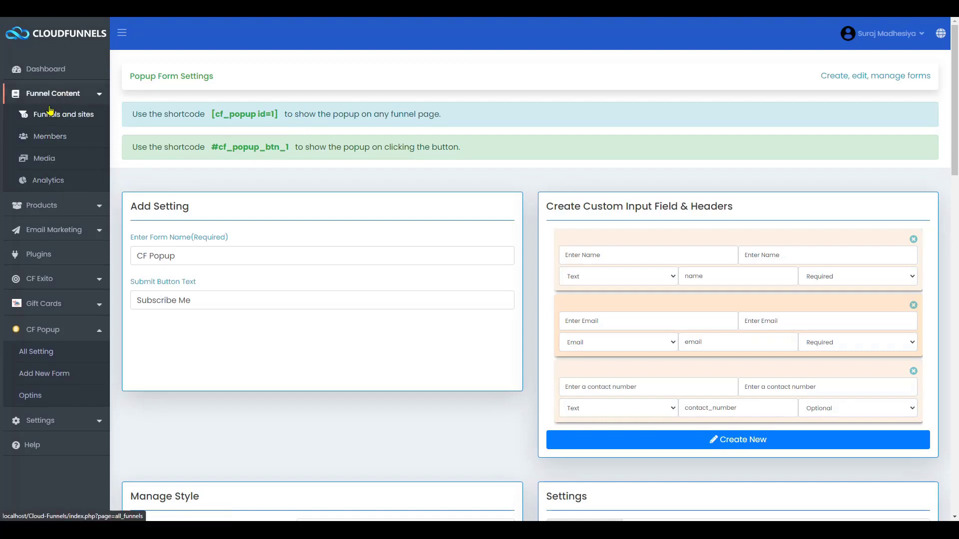
right_click(51, 110)
left_click(136, 99)
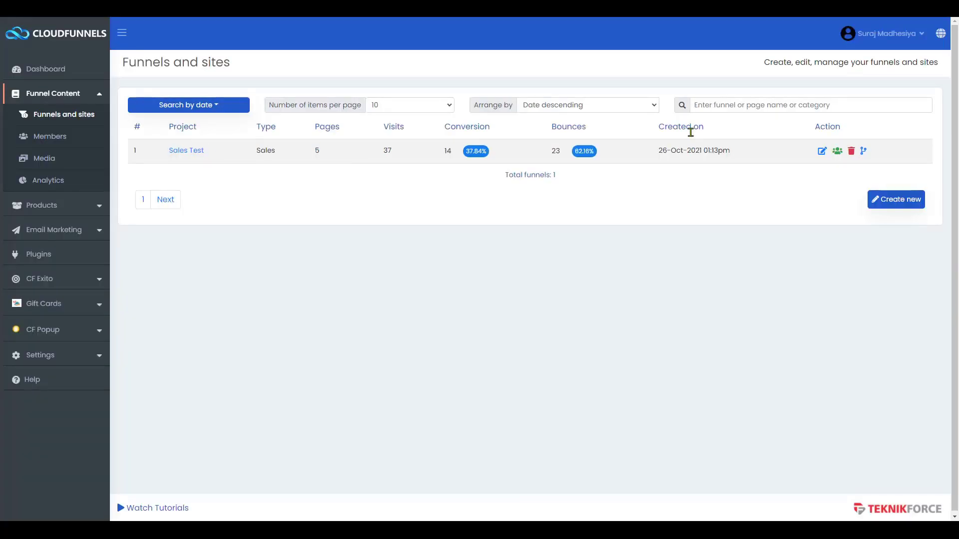
left_click(824, 153)
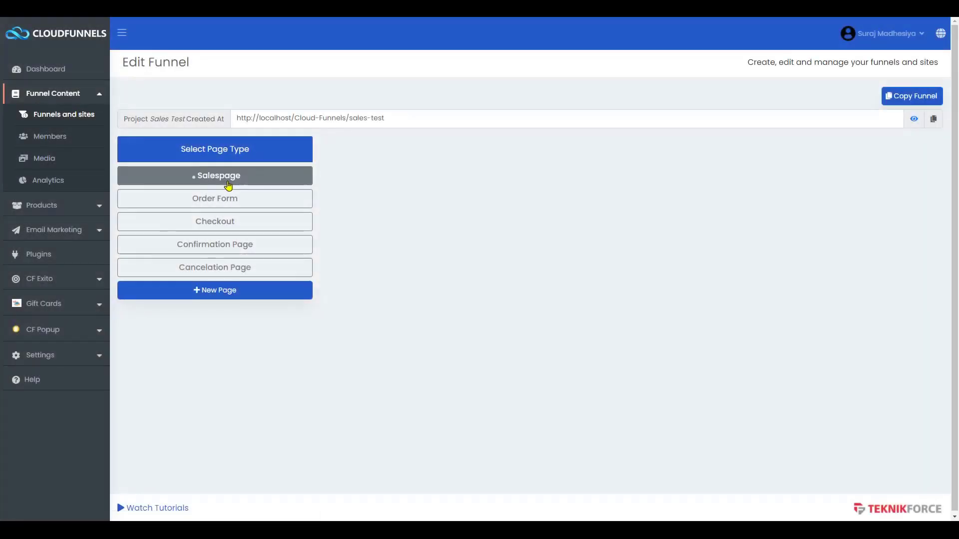
left_click(228, 185)
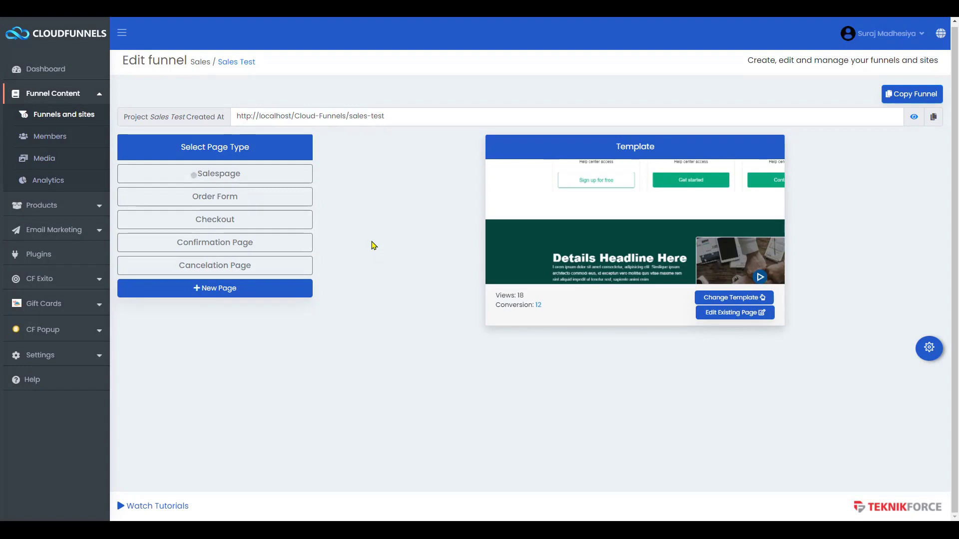
left_click(741, 314)
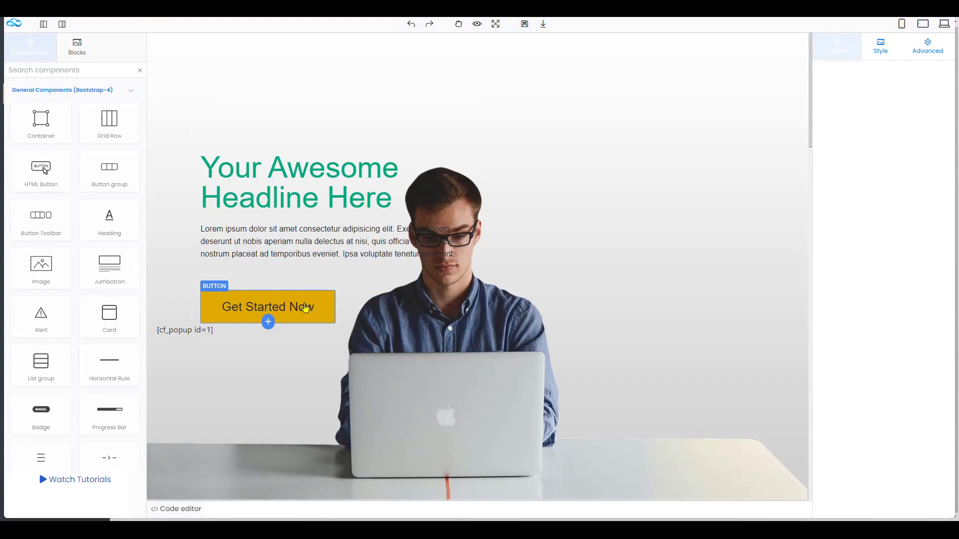
- Link the Get Started Now button to #cf_popup_btn_1 and save the page
left_click(305, 307)
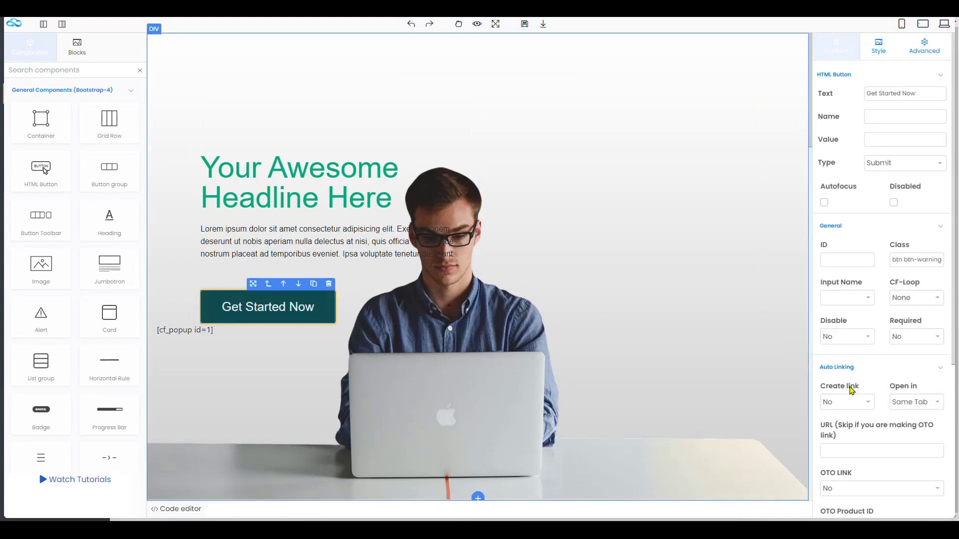
left_click(852, 401)
left_click(829, 416)
scroll(851, 419, "down", 1)
left_click(851, 397)
type("#cf_popup_btn_1")
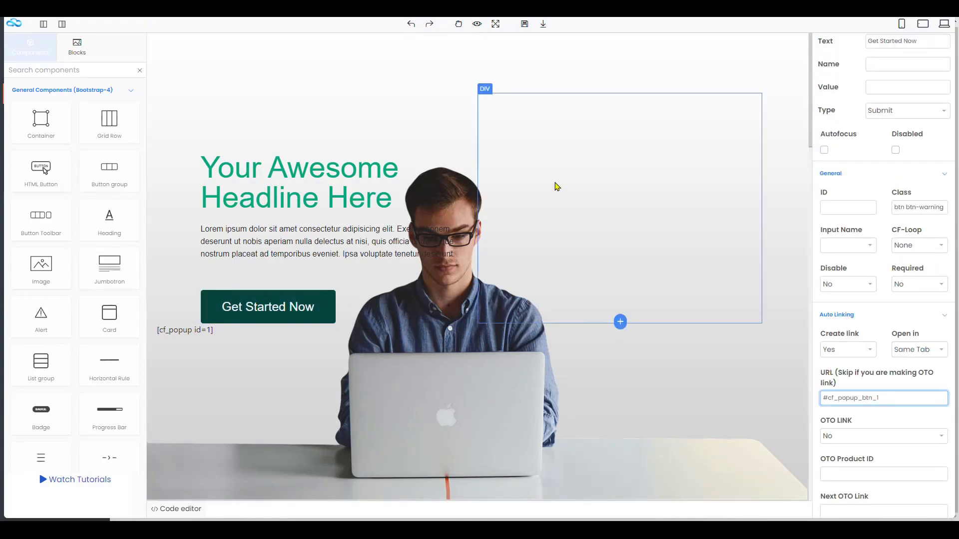
left_click(524, 24)
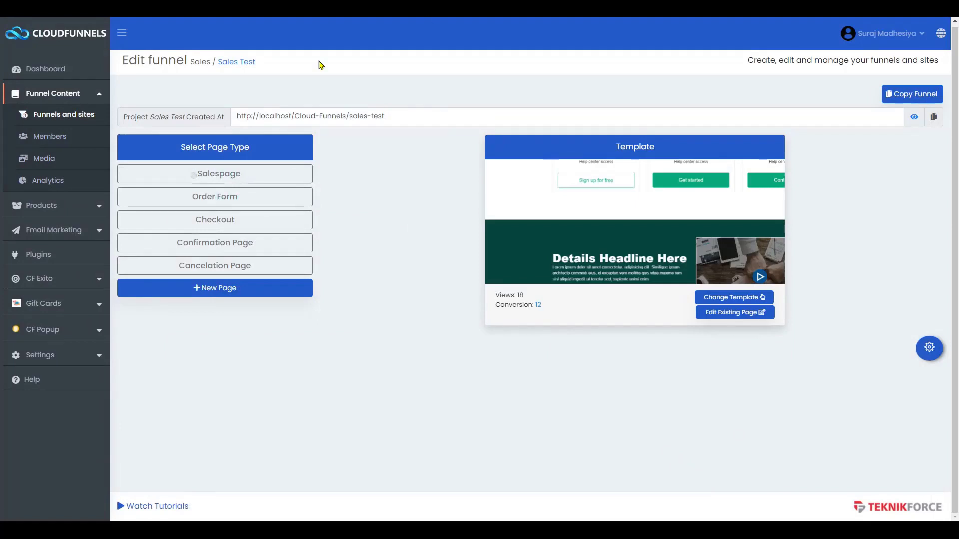
- Visit the live sales page and open the popup from Get Started Now
left_click(211, 178)
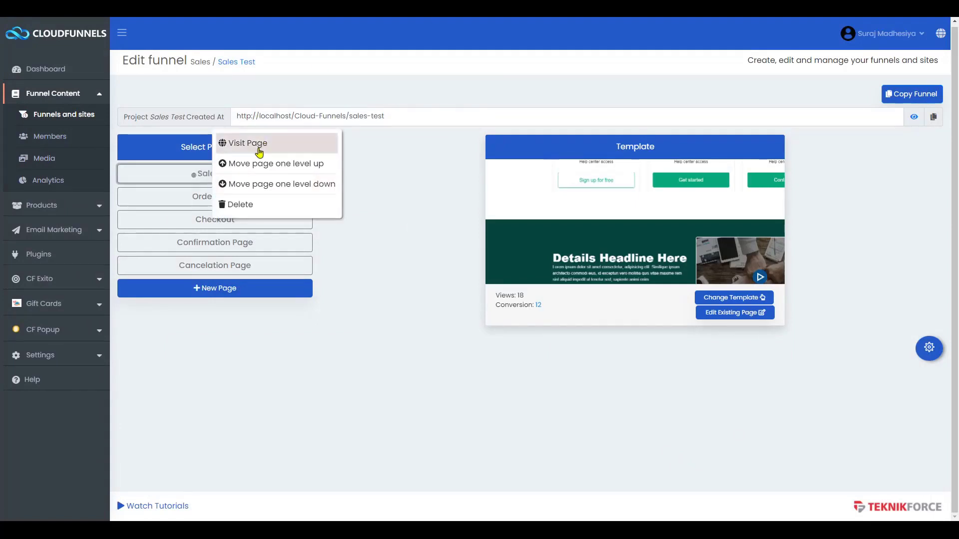
left_click(259, 149)
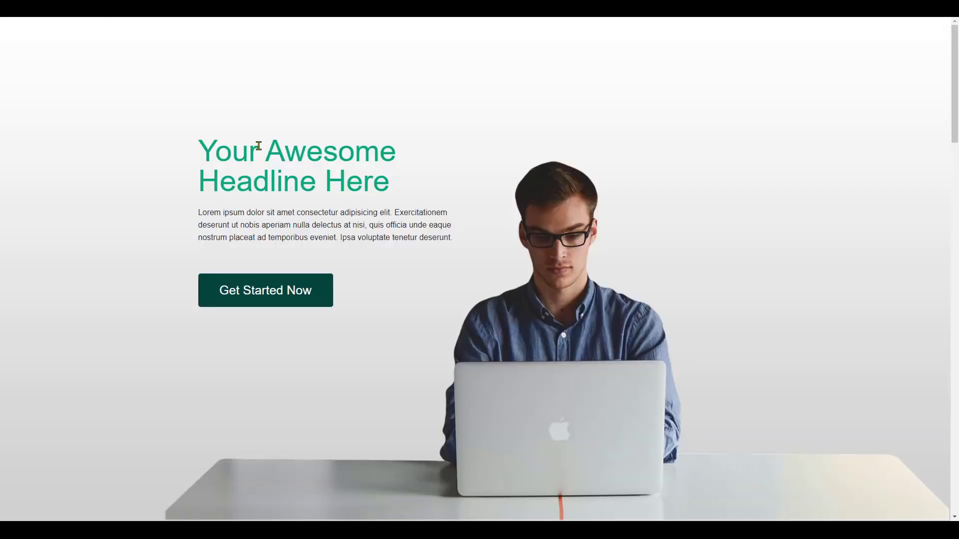
left_click(272, 290)
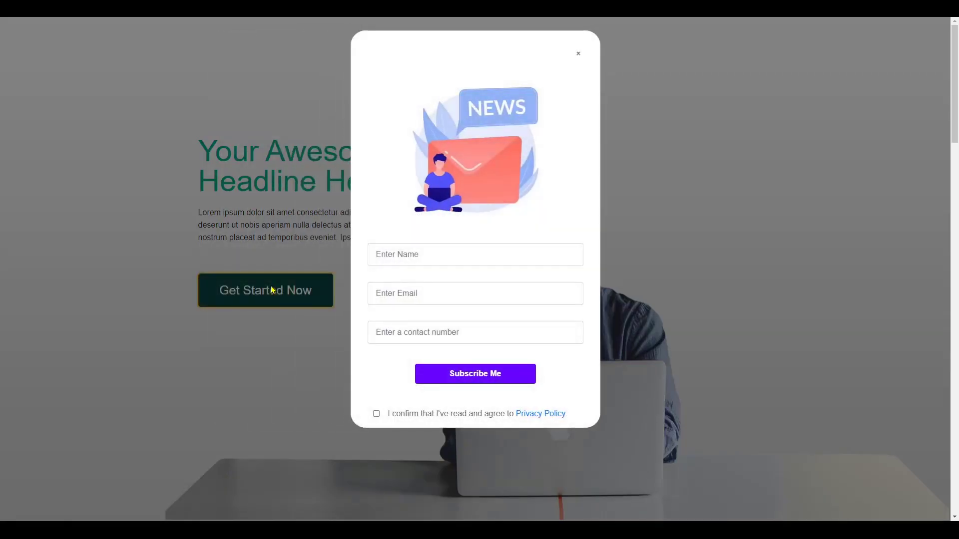
left_click(272, 290)
- Autofill the subscriber's name, e-mail and contact number, accept the privacy policy, and subscribe
scroll(248, 159, "down", 10)
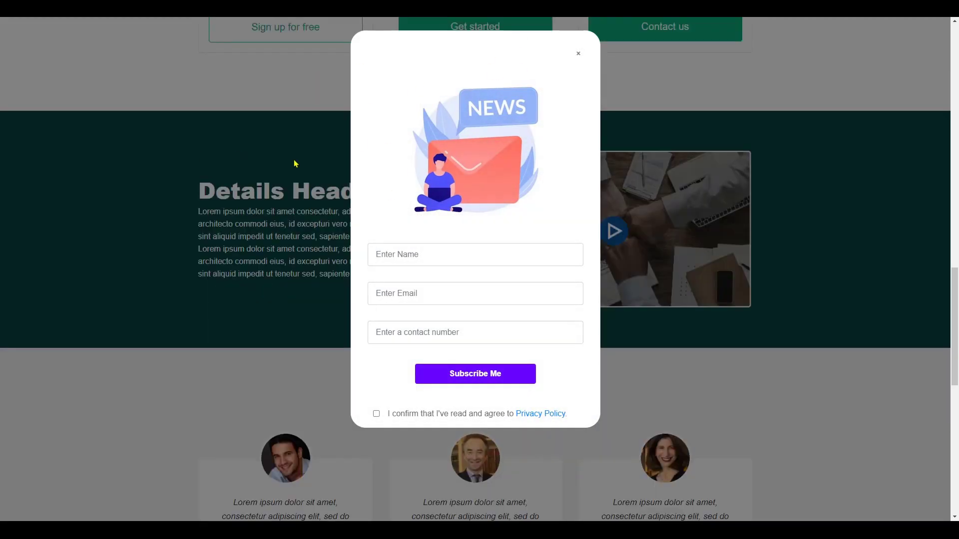
left_click(435, 257)
left_click(435, 284)
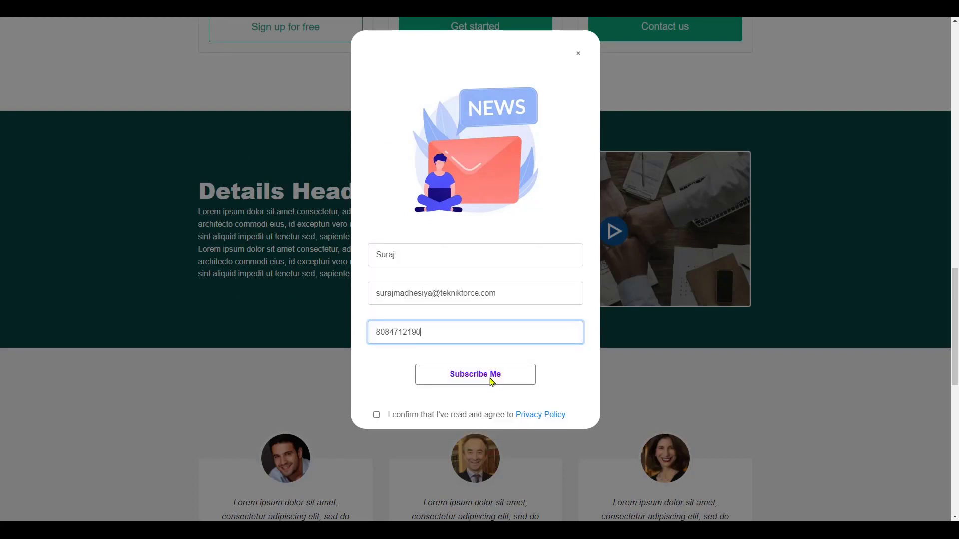
left_click(492, 382)
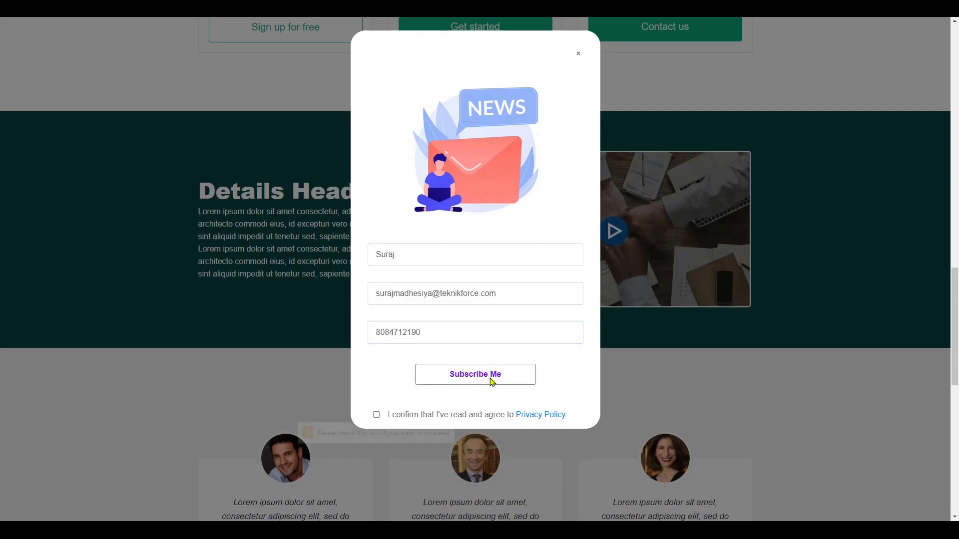
left_click(377, 415)
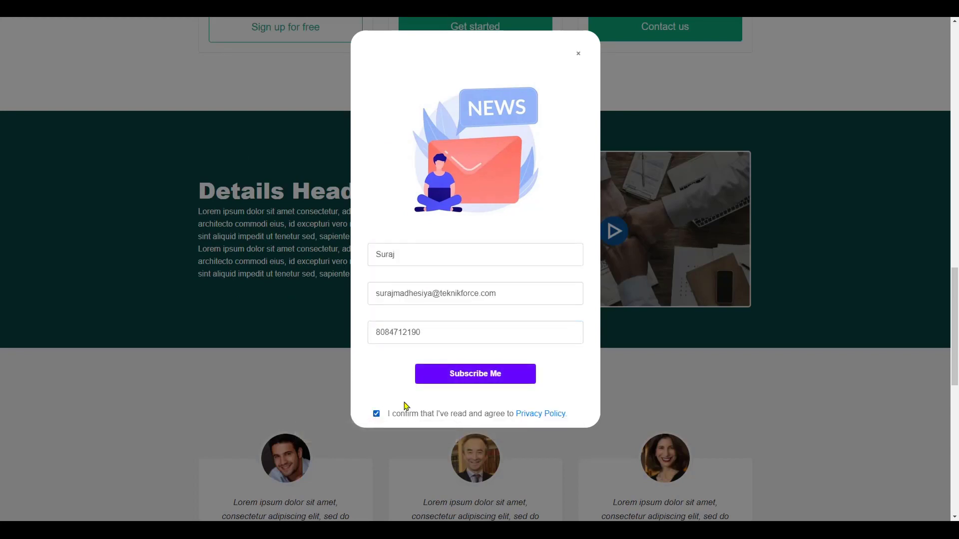
left_click(474, 380)
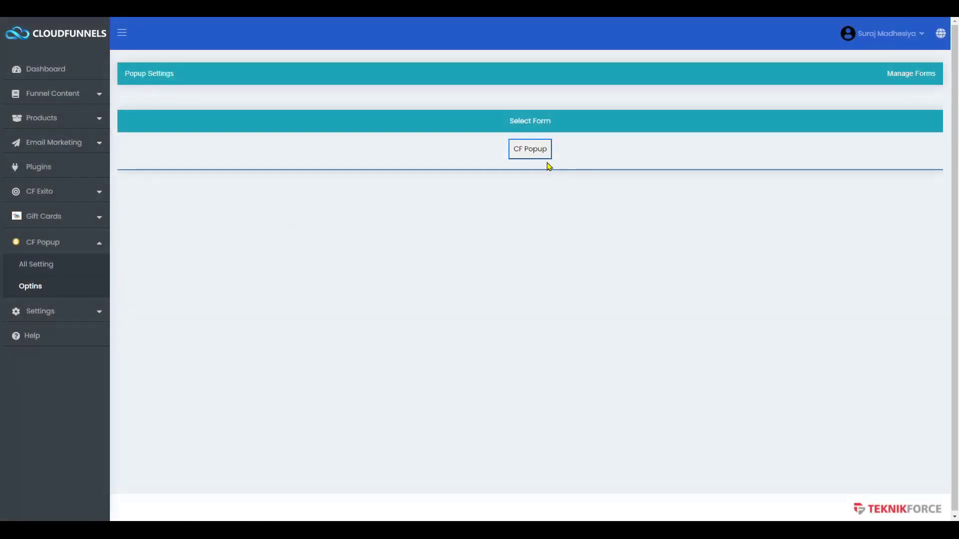
- View the single lead captured by the CF Popup form in the leads table
left_click(514, 156)
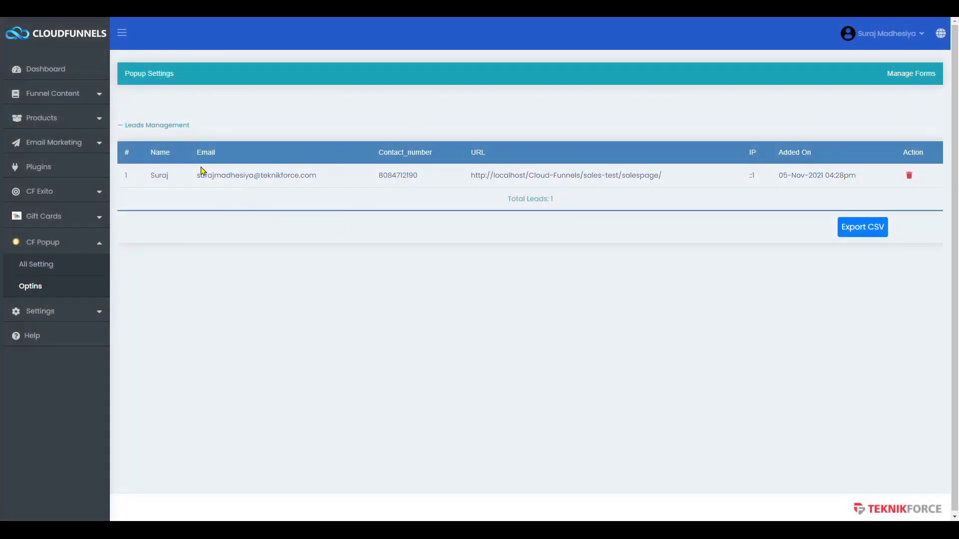
left_click_drag(147, 179, 458, 179)
left_click(223, 167)
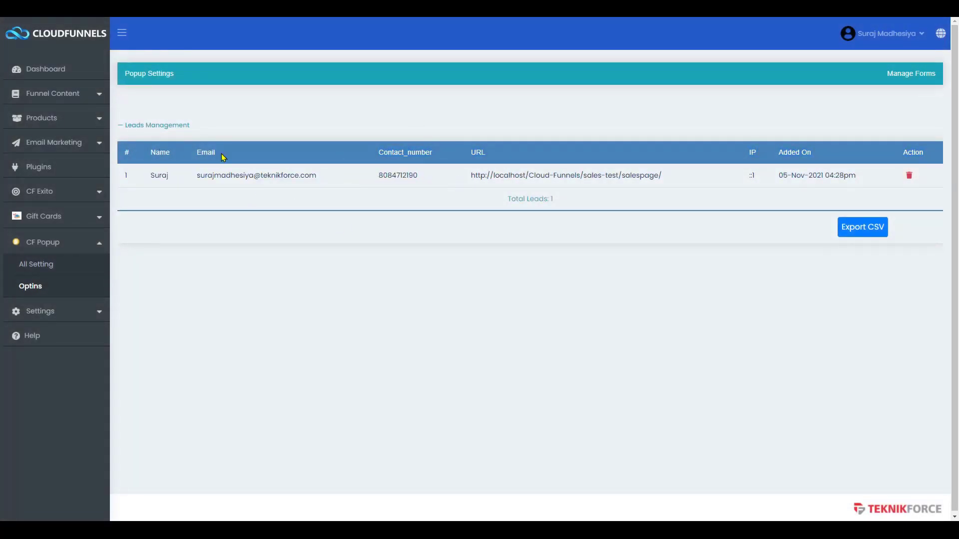
double_click(413, 153)
left_click(498, 156)
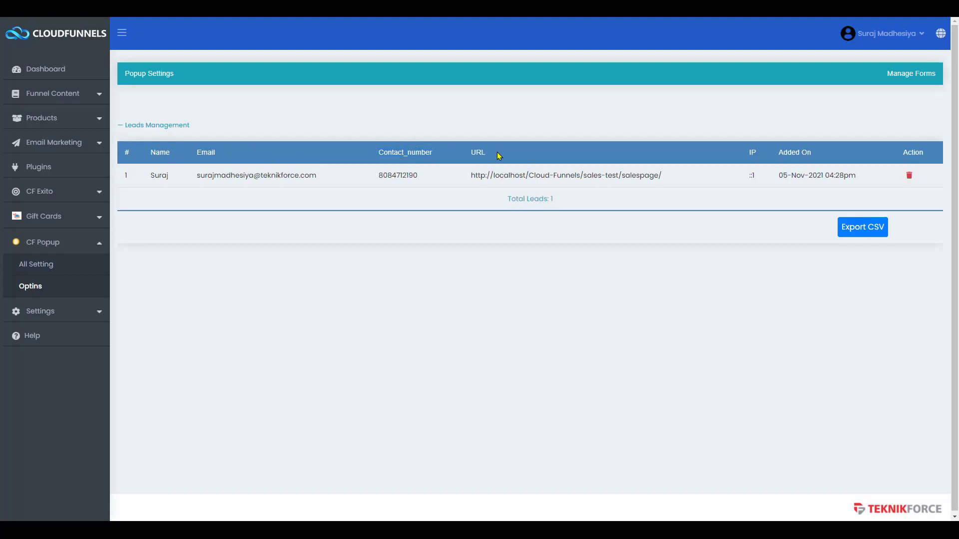
- Export the leads as CF_Popup (3).csv and open the downloaded file
left_click(864, 230)
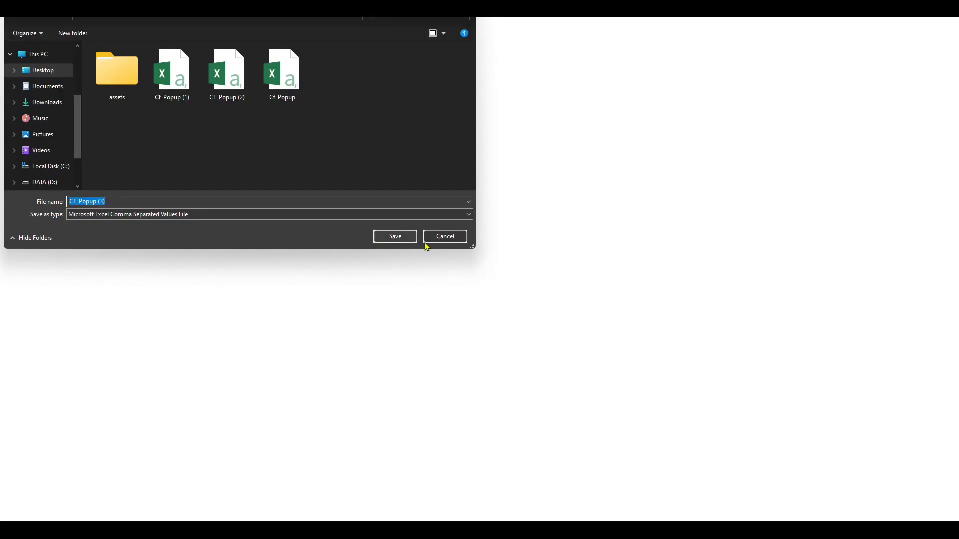
left_click(400, 241)
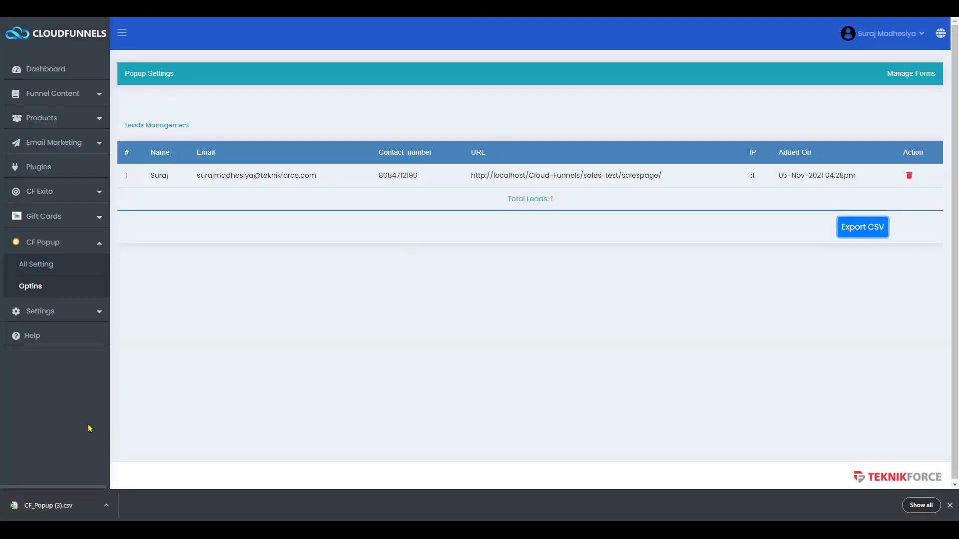
left_click(50, 506)
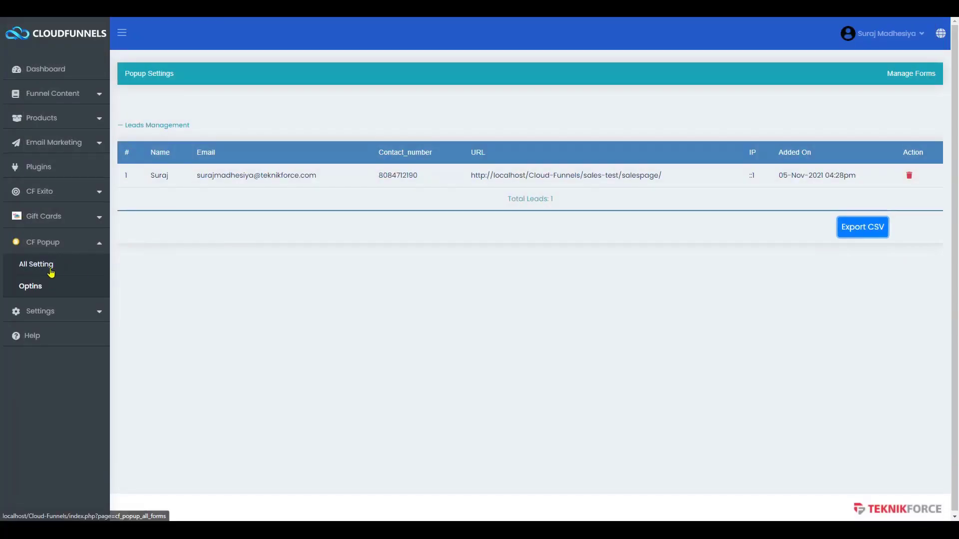
- Open the CF Popup form from All Setting and save it again unchanged with UPDATE
left_click(50, 269)
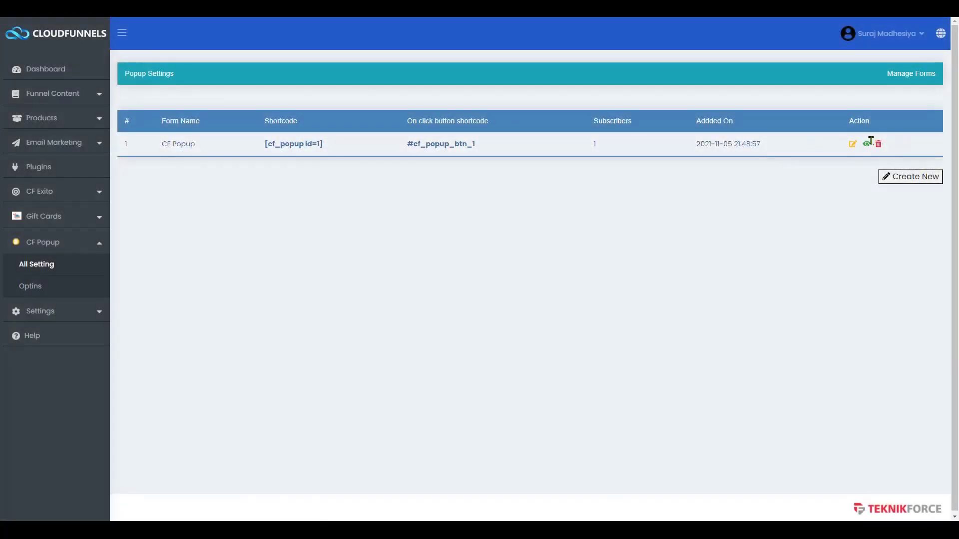
left_click(852, 147)
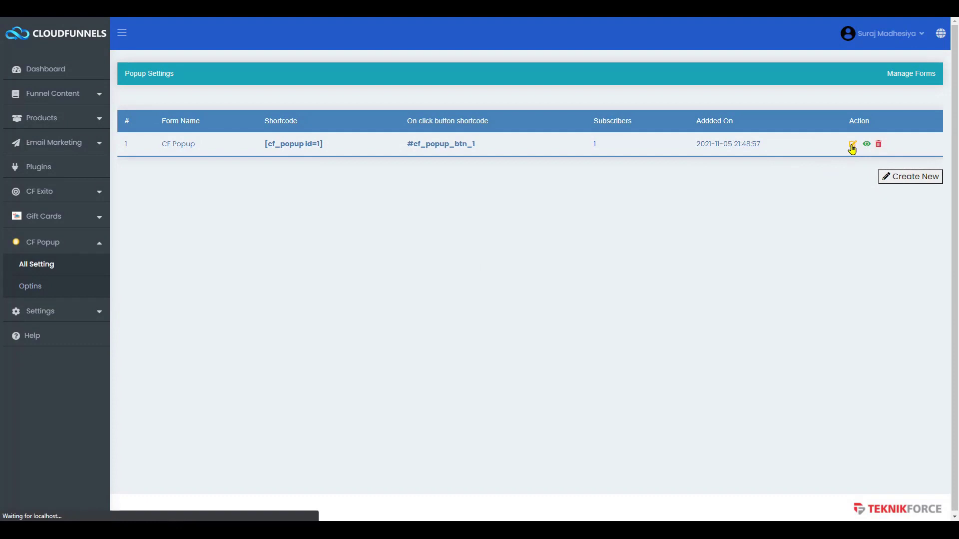
scroll(455, 264, "down", 10)
scroll(455, 264, "down", 10)
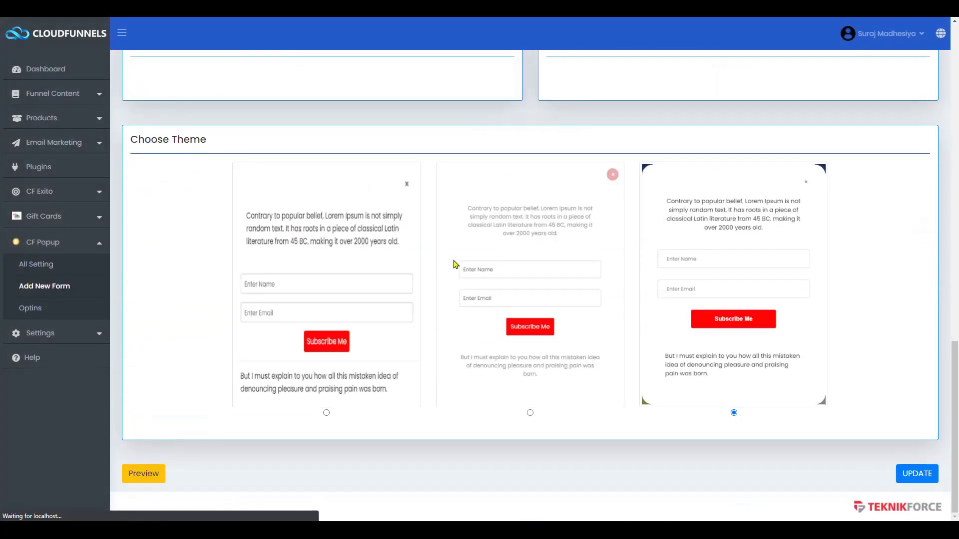
scroll(454, 262, "up", 15)
scroll(454, 260, "down", 15)
scroll(453, 260, "up", 3)
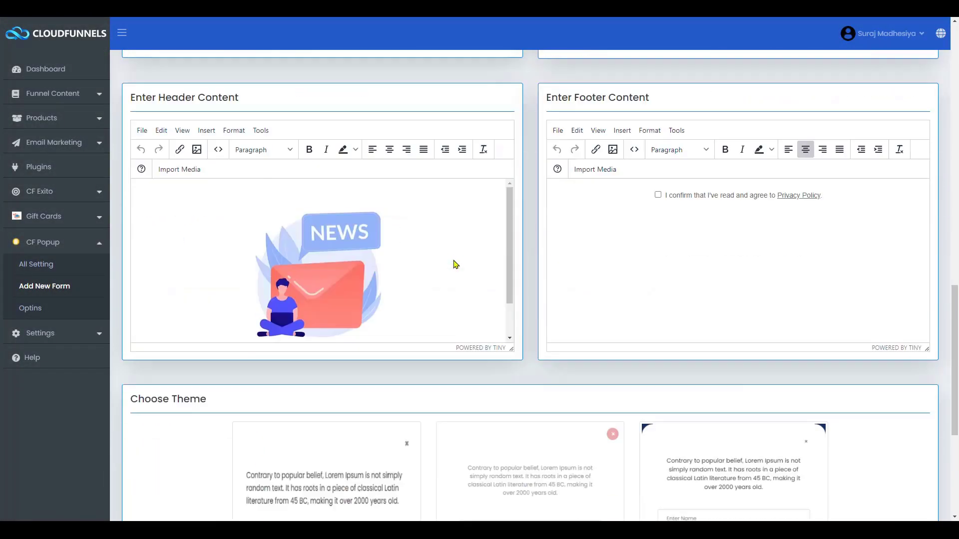
scroll(453, 264, "down", 5)
left_click(917, 479)
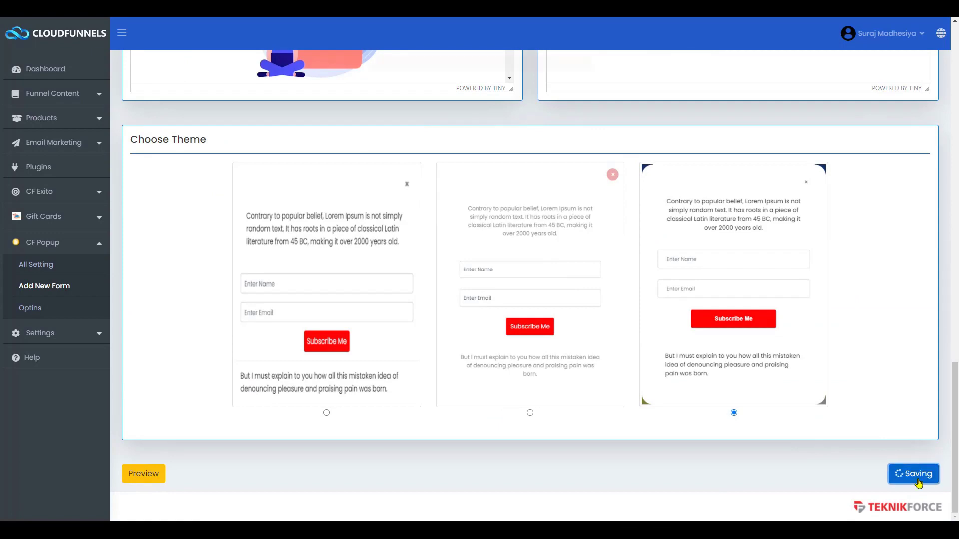
scroll(361, 315, "down", 3)
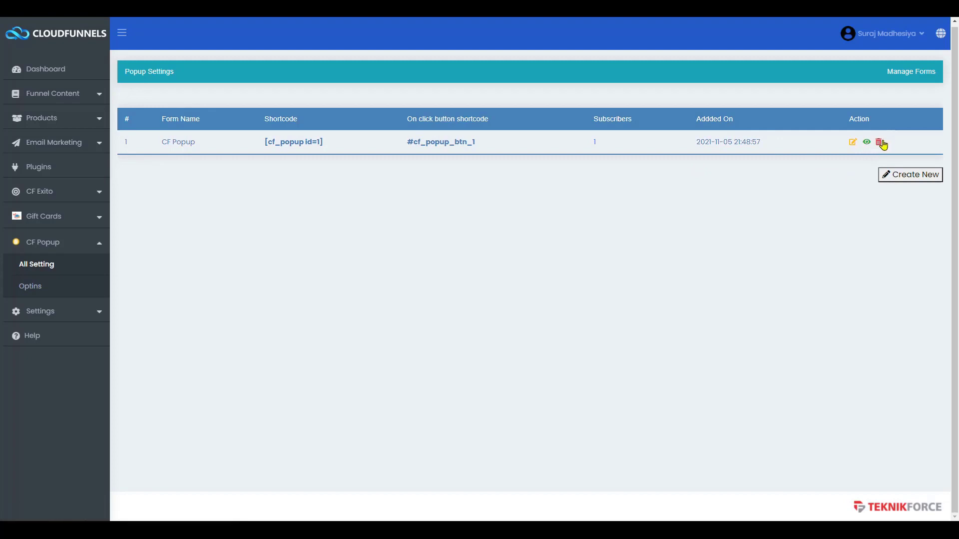
left_click(880, 143)
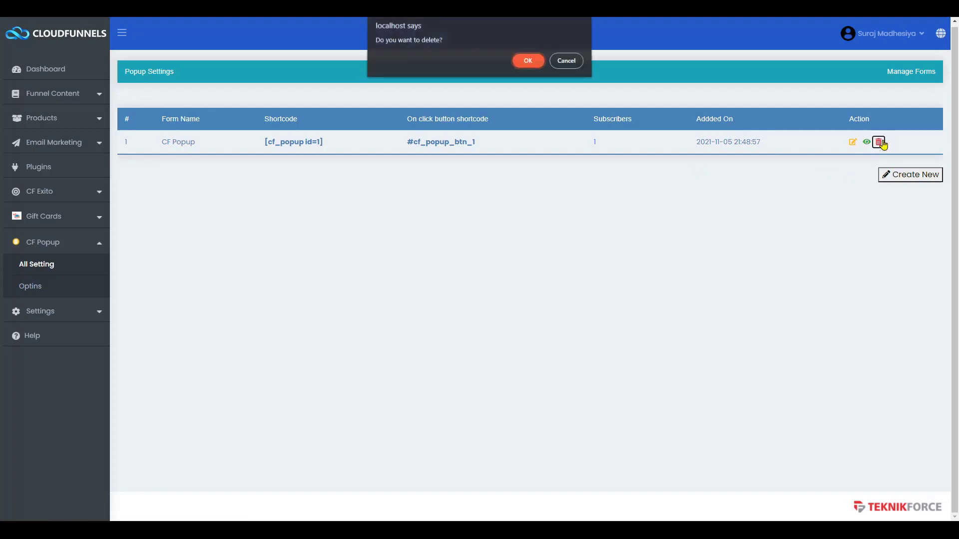
left_click(567, 65)
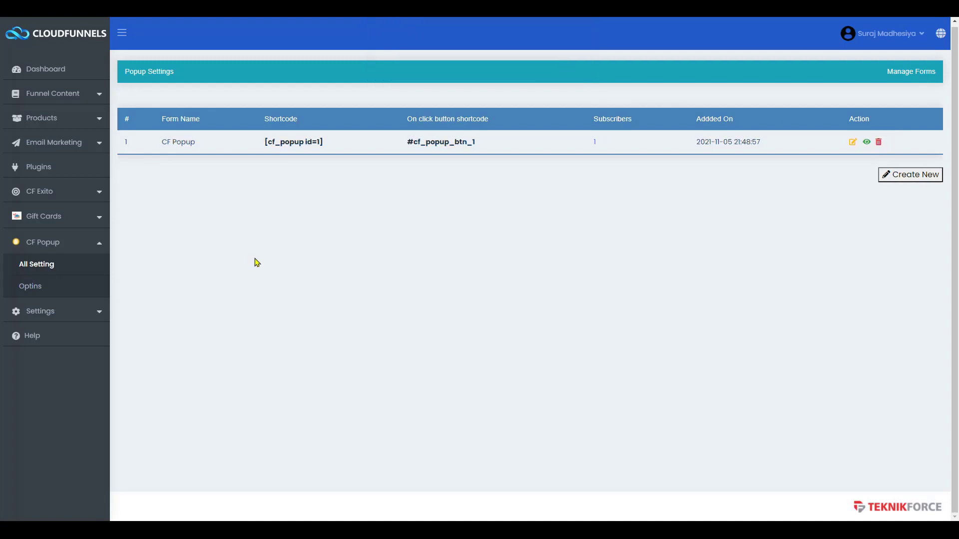